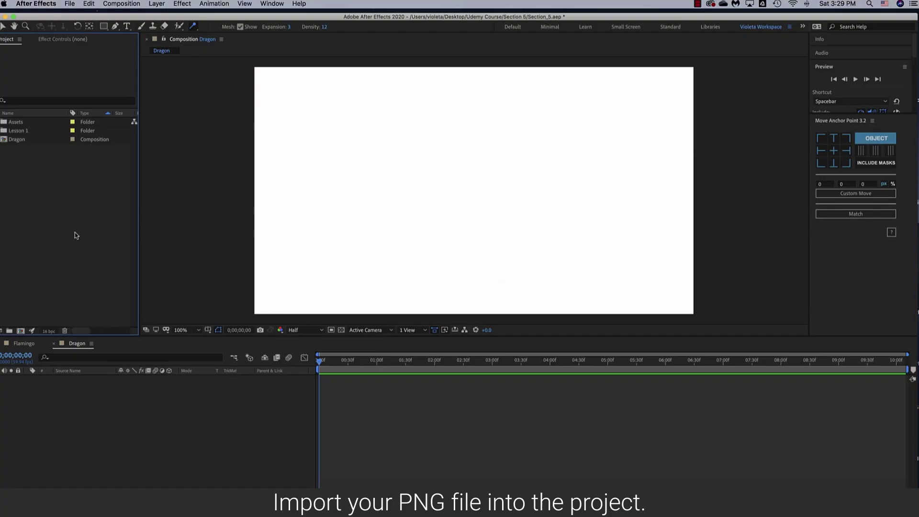
- Import Dragon.png via Import > File and drag it into the Dragon composition viewer
{"action": "right_click", "coordinate": [75, 231]}
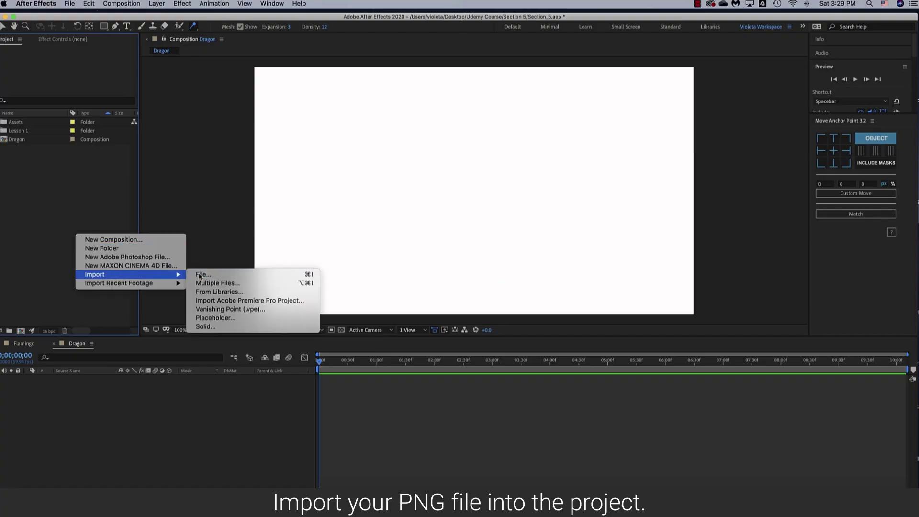
{"action": "left_click", "coordinate": [201, 274]}
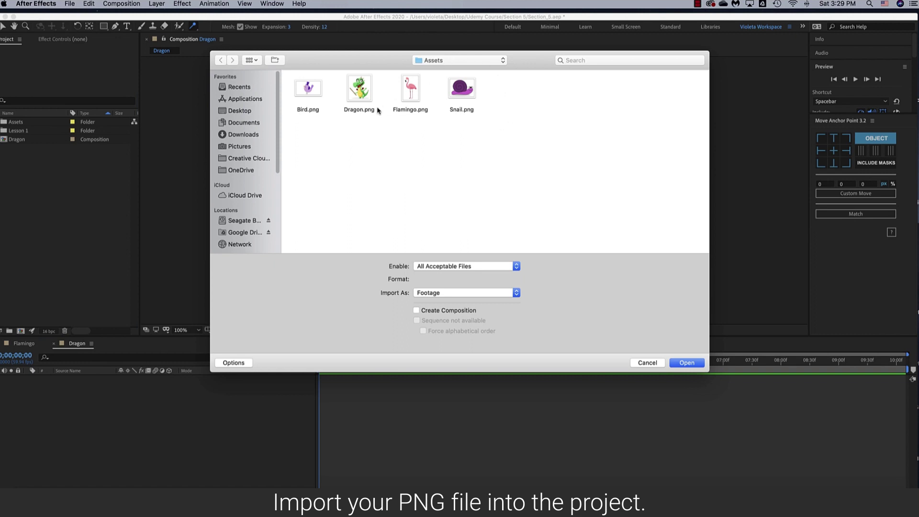
{"action": "left_click", "coordinate": [360, 110]}
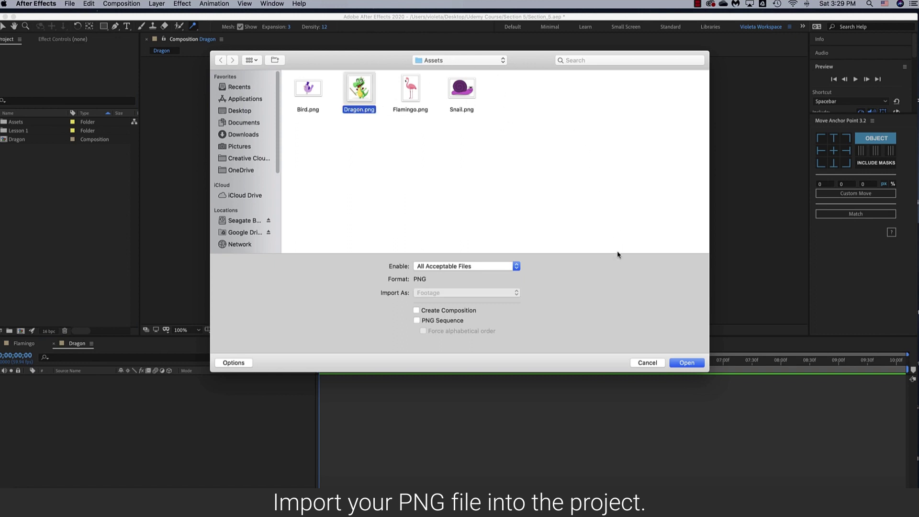
{"action": "left_click", "coordinate": [685, 363]}
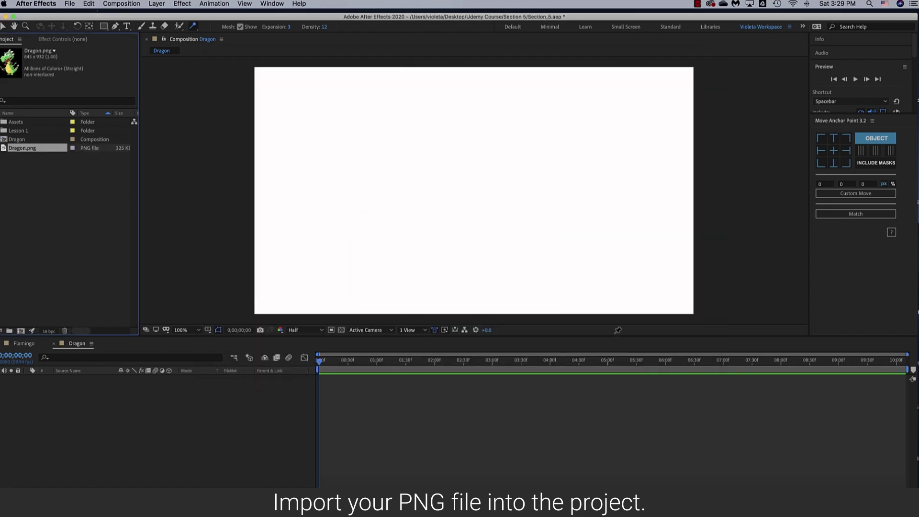
{"action": "left_click_drag", "start_coordinate": [47, 150], "coordinate": [576, 188]}
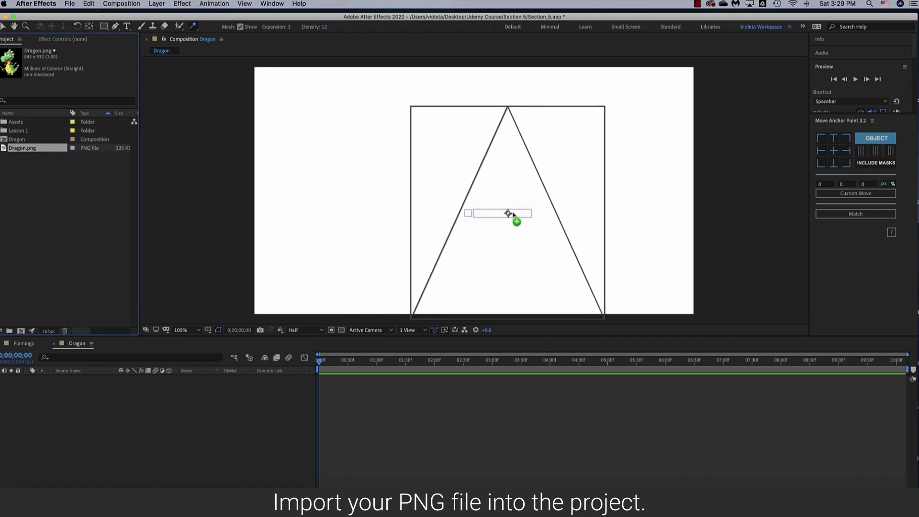
{"action": "left_click_drag", "start_coordinate": [576, 188], "coordinate": [576, 187]}
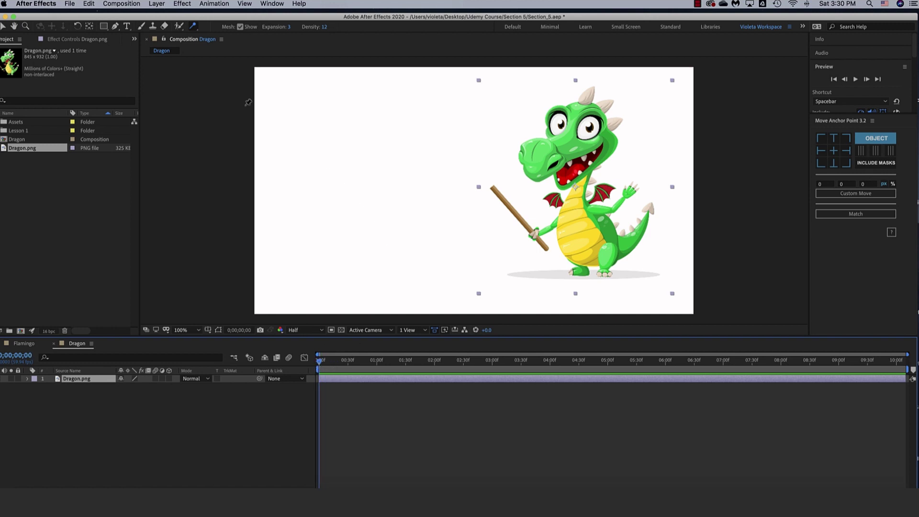
- Place a position pin on the left foot and bend pins on the tail tip and arm
{"action": "left_click", "coordinate": [194, 28]}
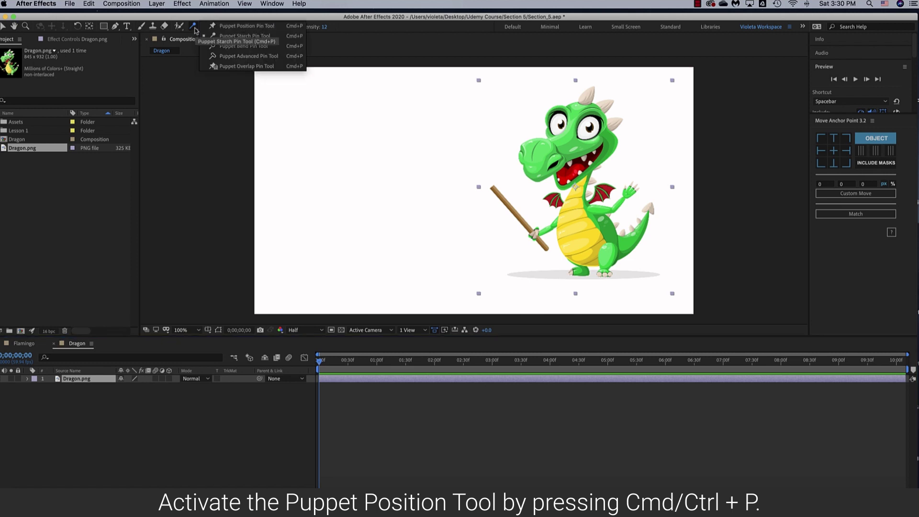
{"action": "left_click", "coordinate": [227, 27]}
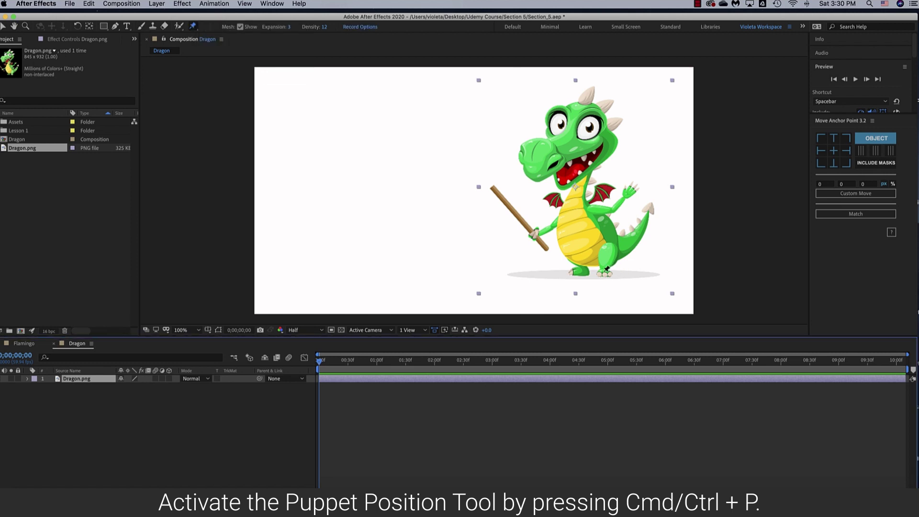
{"action": "left_click", "coordinate": [577, 271]}
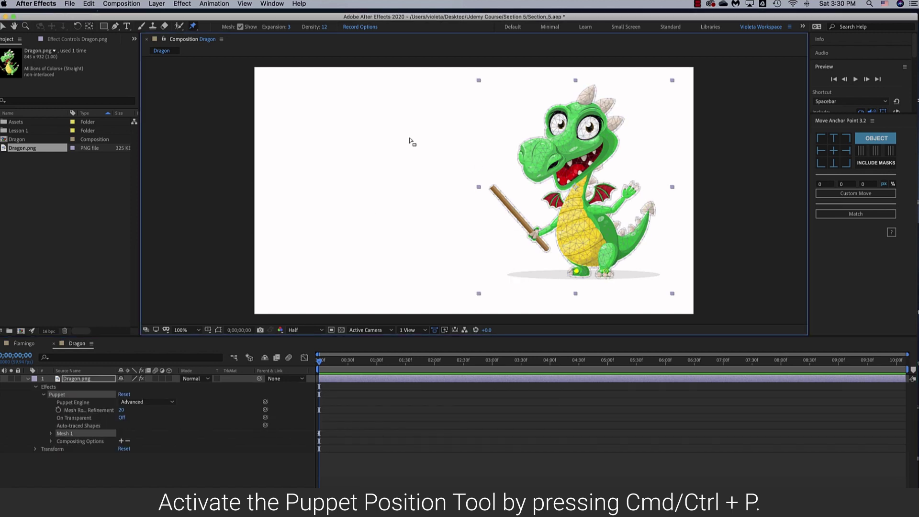
{"action": "left_click", "coordinate": [193, 25]}
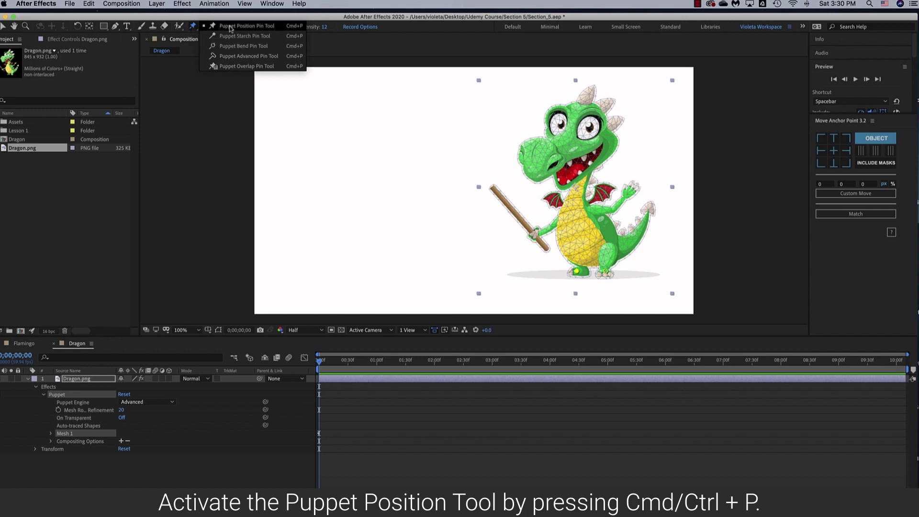
{"action": "left_click", "coordinate": [237, 46]}
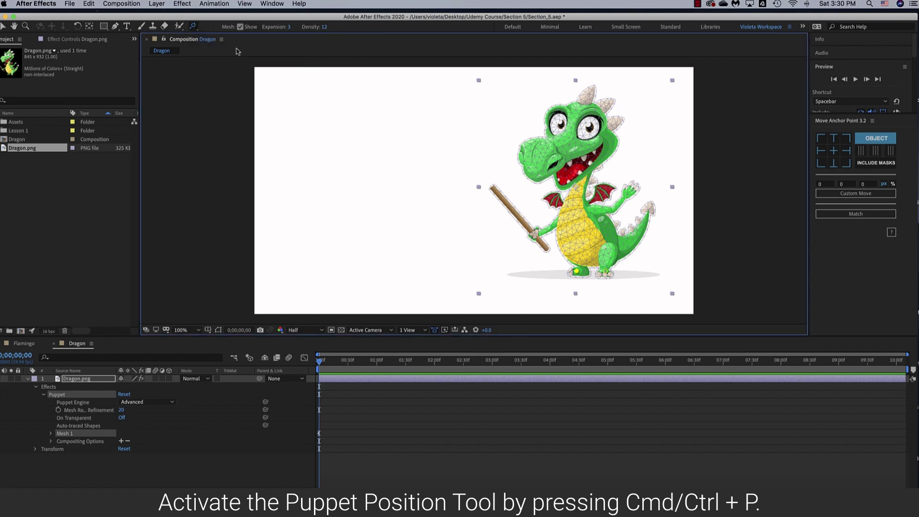
{"action": "left_click", "coordinate": [650, 210]}
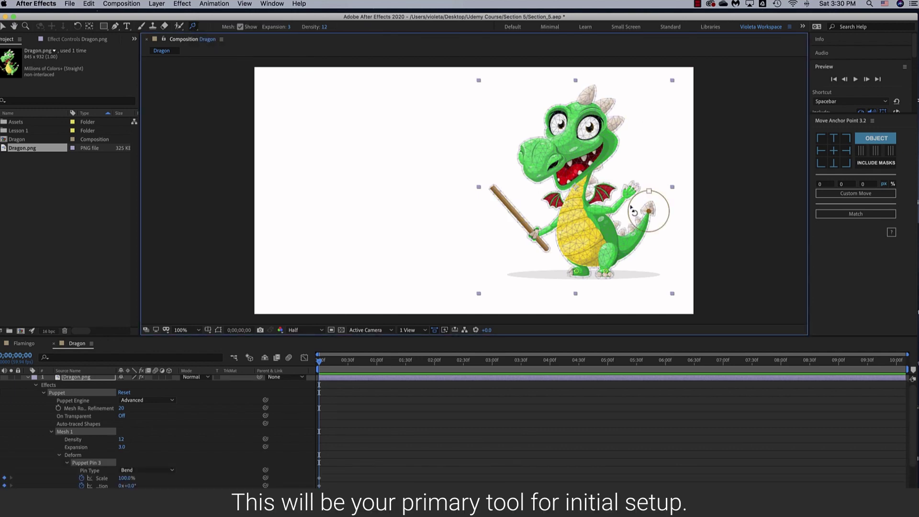
{"action": "left_click", "coordinate": [614, 211]}
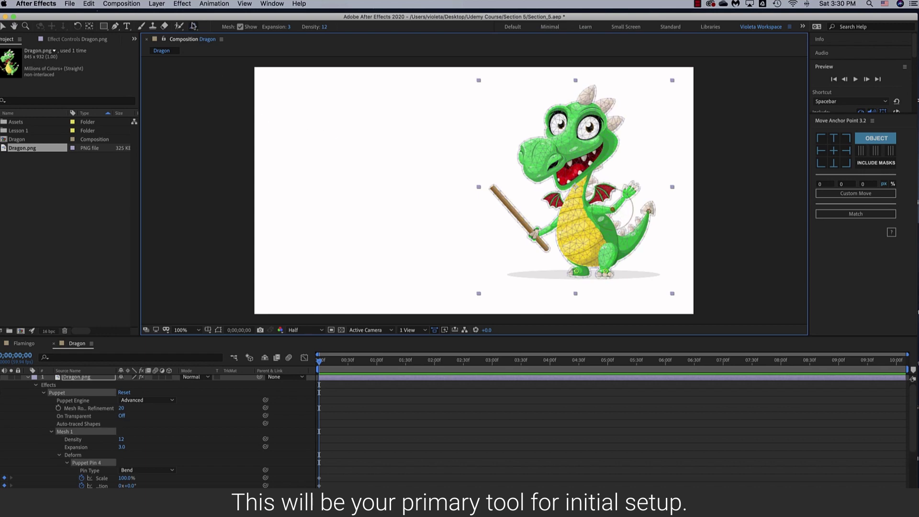
- Add position pins on the stick-holding hand, upper chest, left wing, lower belly, belly and leg
{"action": "left_click", "coordinate": [194, 26]}
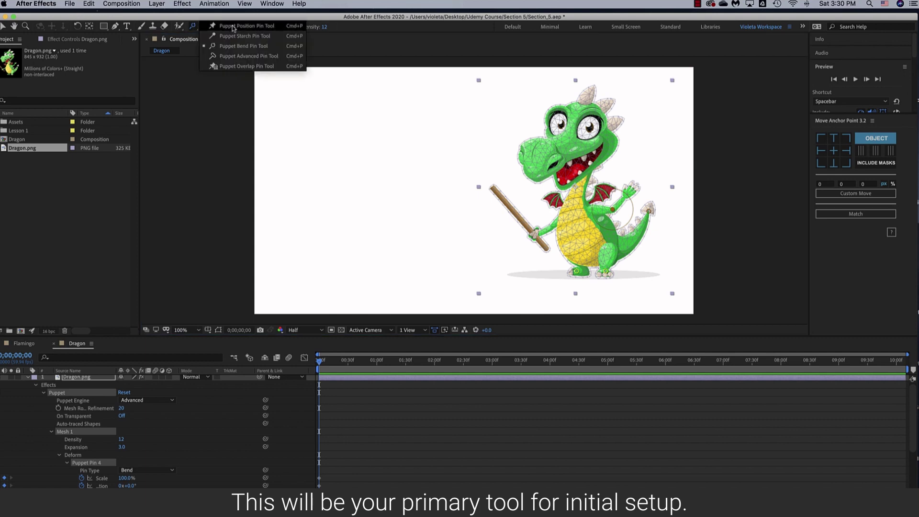
{"action": "left_click", "coordinate": [233, 26]}
{"action": "left_click", "coordinate": [537, 234]}
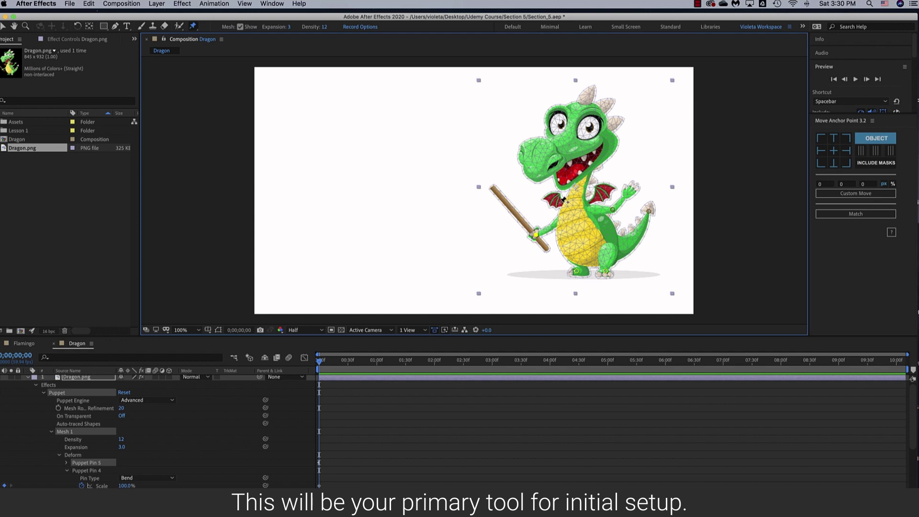
{"action": "left_click", "coordinate": [598, 187]}
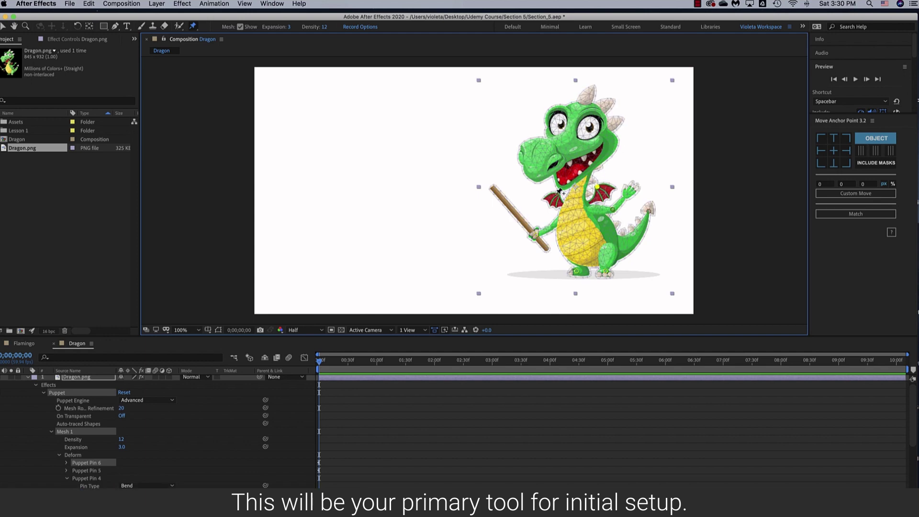
{"action": "left_click", "coordinate": [559, 195]}
{"action": "left_click", "coordinate": [563, 247]}
{"action": "left_click", "coordinate": [589, 261]}
{"action": "left_click", "coordinate": [618, 254]}
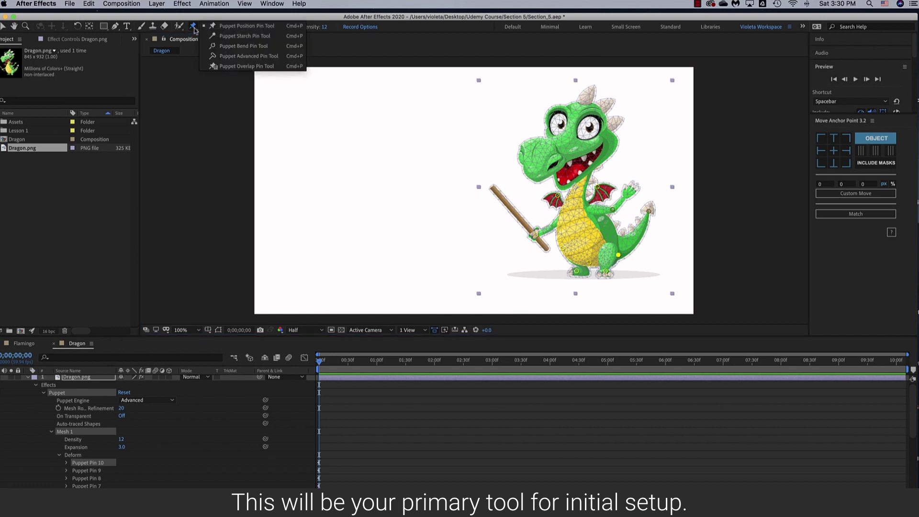
{"action": "left_click_drag", "start_coordinate": [193, 30], "coordinate": [243, 46]}
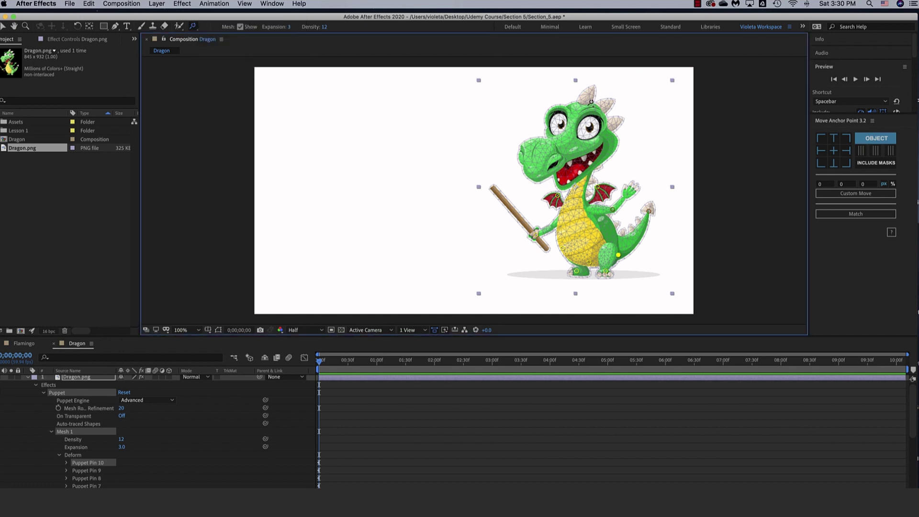
- Add a head bend pin, then at 0;00;02;00 rotate the tail-tip bend pin clockwise to curl the tail
{"action": "left_click", "coordinate": [582, 113]}
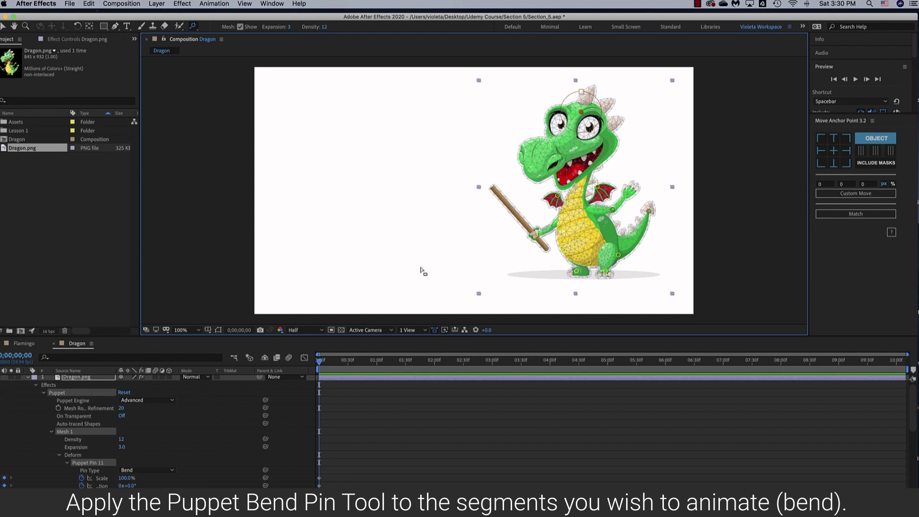
{"action": "left_click_drag", "start_coordinate": [318, 365], "coordinate": [435, 381]}
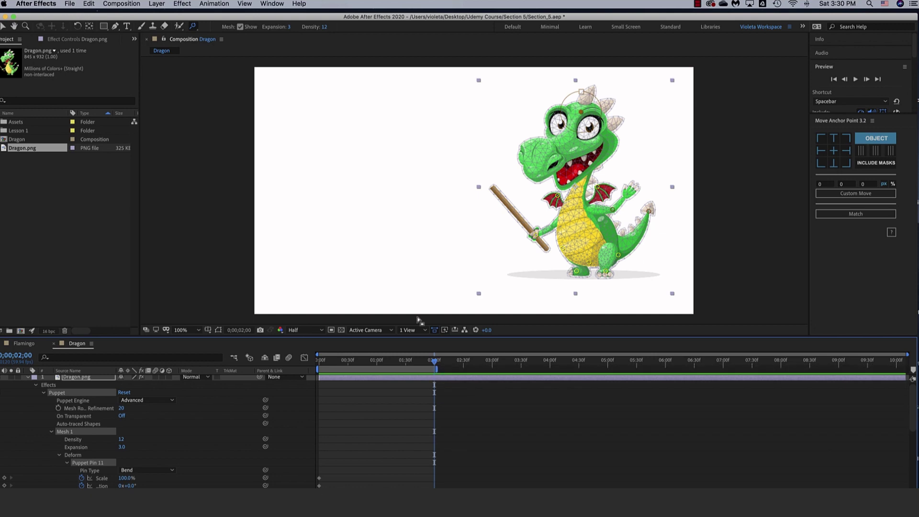
{"action": "left_click", "coordinate": [648, 212]}
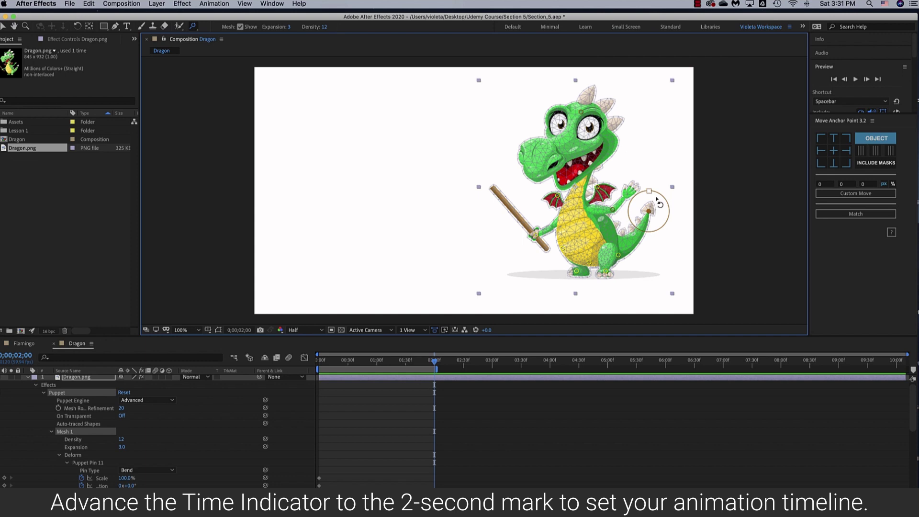
{"action": "left_click_drag", "start_coordinate": [659, 202], "coordinate": [675, 230]}
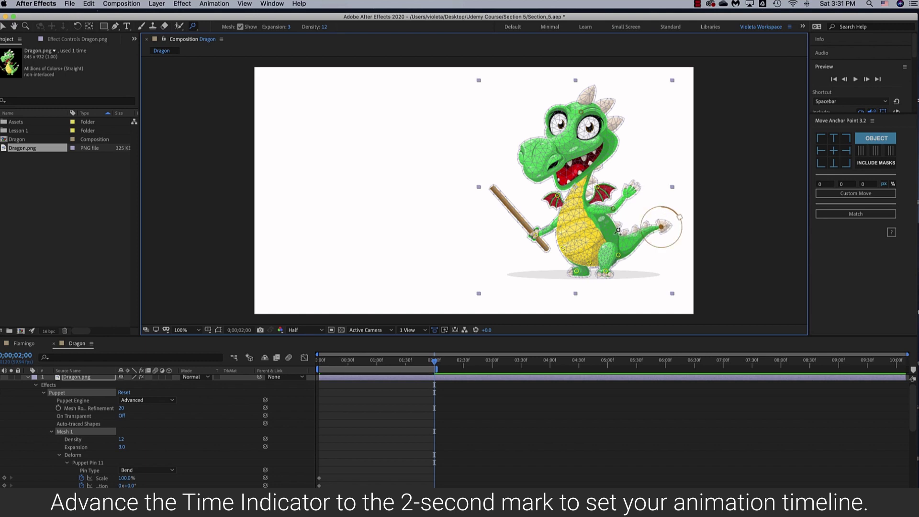
{"action": "left_click", "coordinate": [193, 26]}
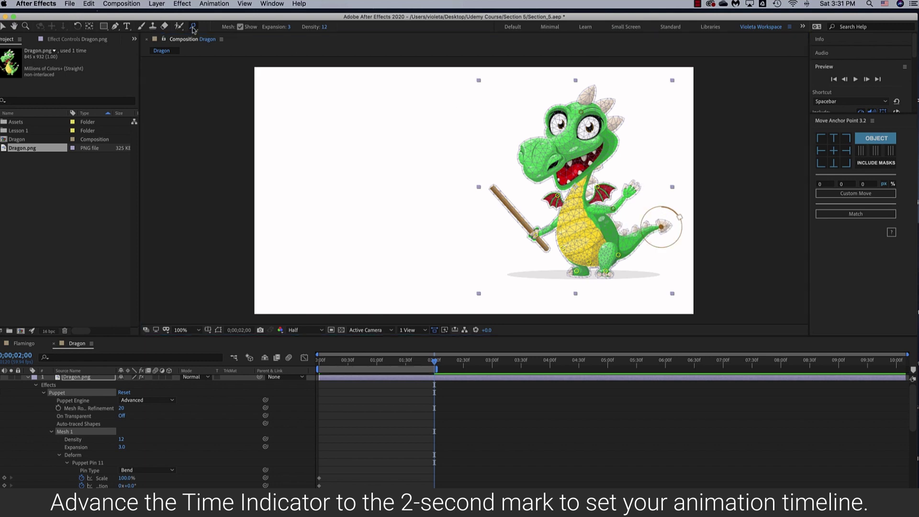
- Add starch pins on the belly and side, then nudge a pin slightly right to tilt the head
{"action": "left_click", "coordinate": [252, 37]}
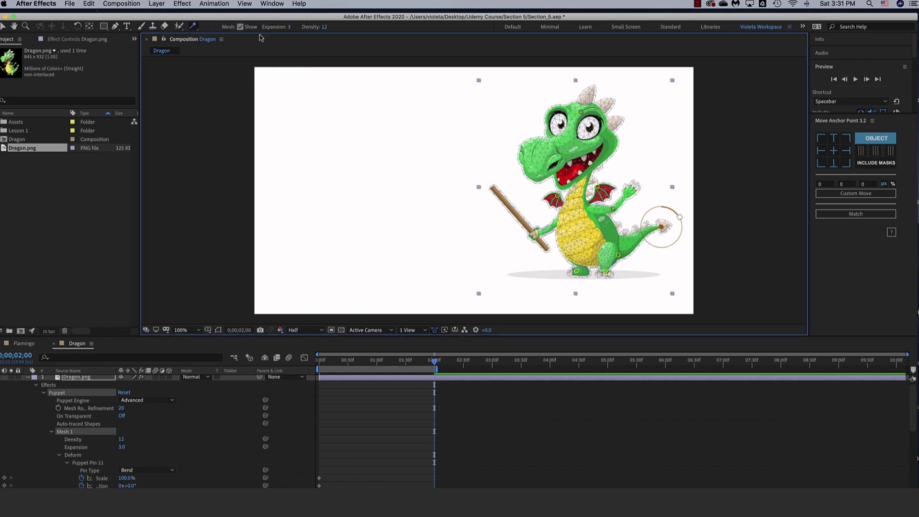
{"action": "left_click", "coordinate": [615, 232]}
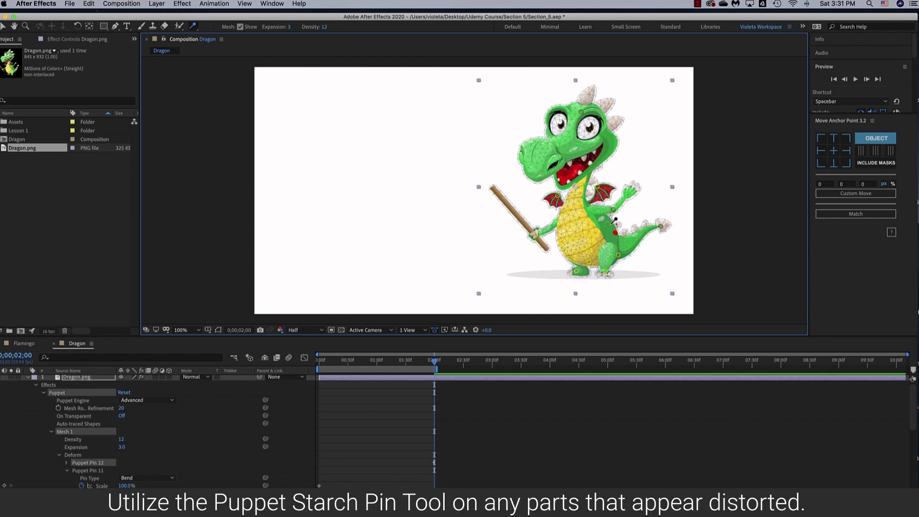
{"action": "left_click", "coordinate": [611, 223]}
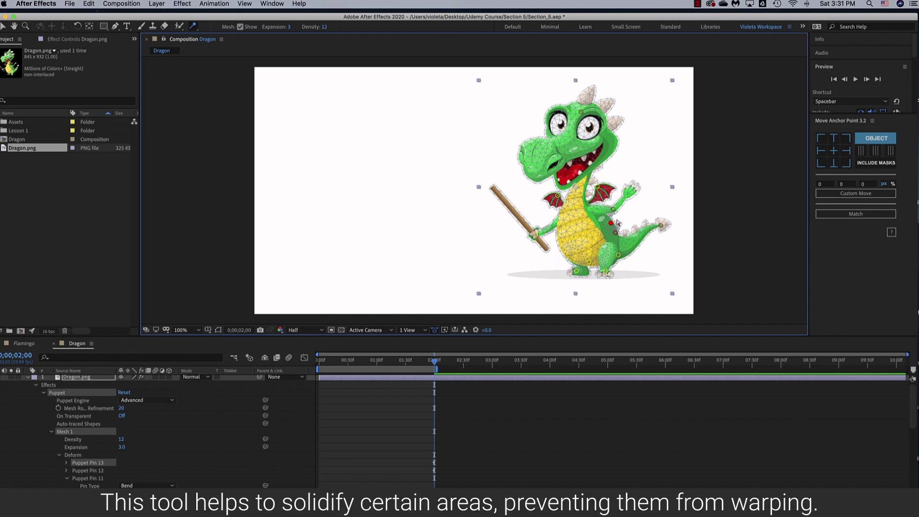
{"action": "left_click", "coordinate": [615, 209]}
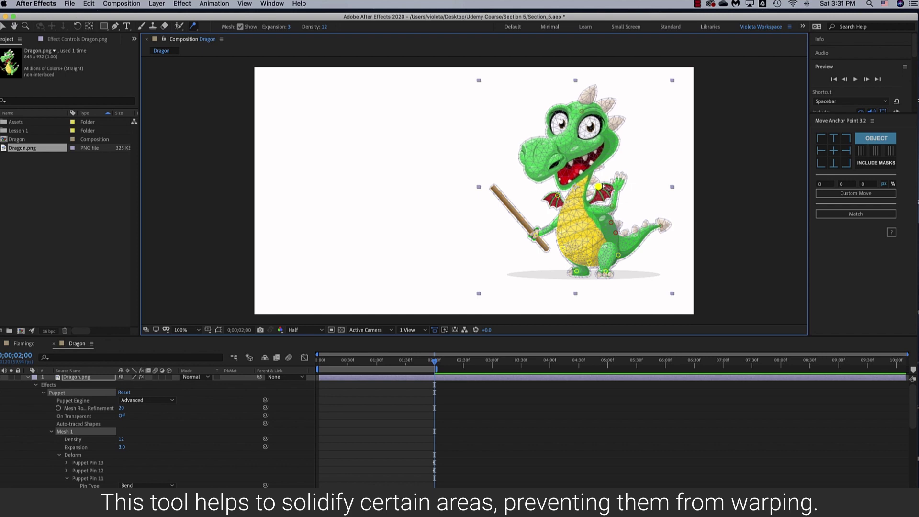
{"action": "left_click_drag", "start_coordinate": [609, 190], "coordinate": [611, 189]}
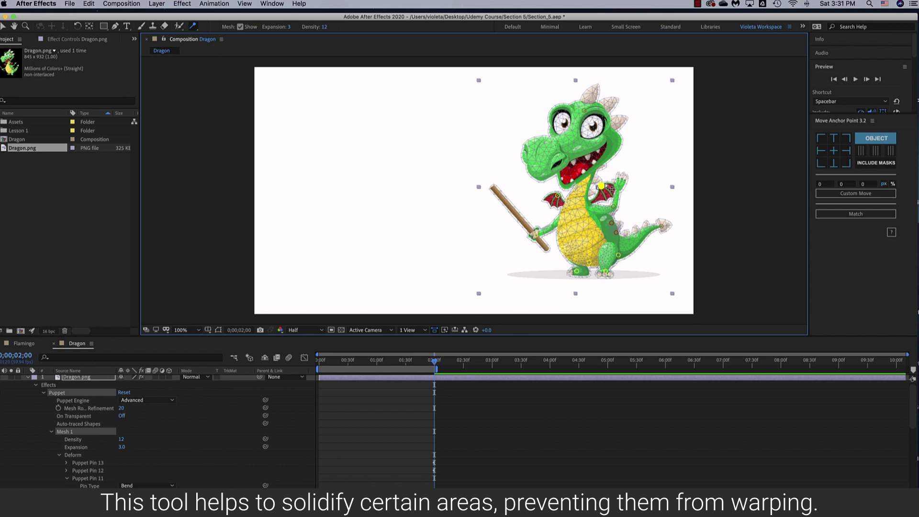
{"action": "left_click", "coordinate": [194, 27]}
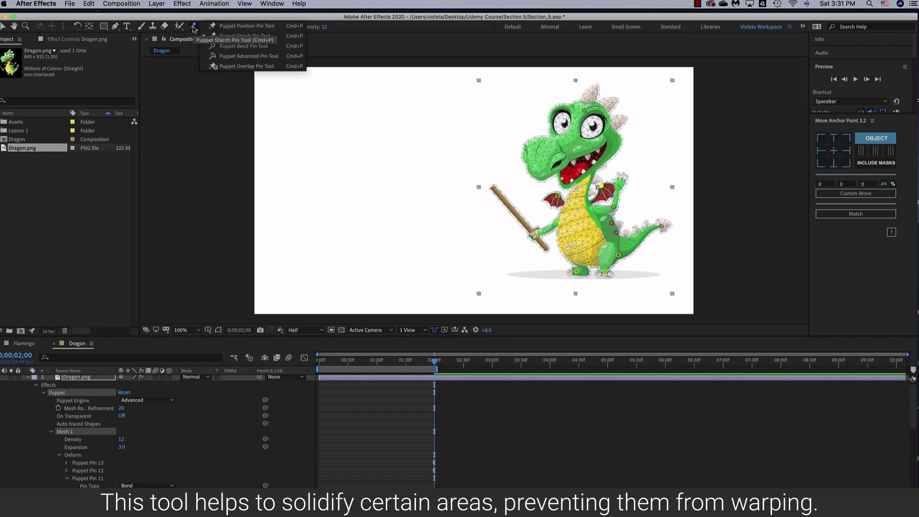
- Add pins on the neck, belly, mouth corner, wing and head, nudging the wing pin slightly up
{"action": "left_click", "coordinate": [234, 38]}
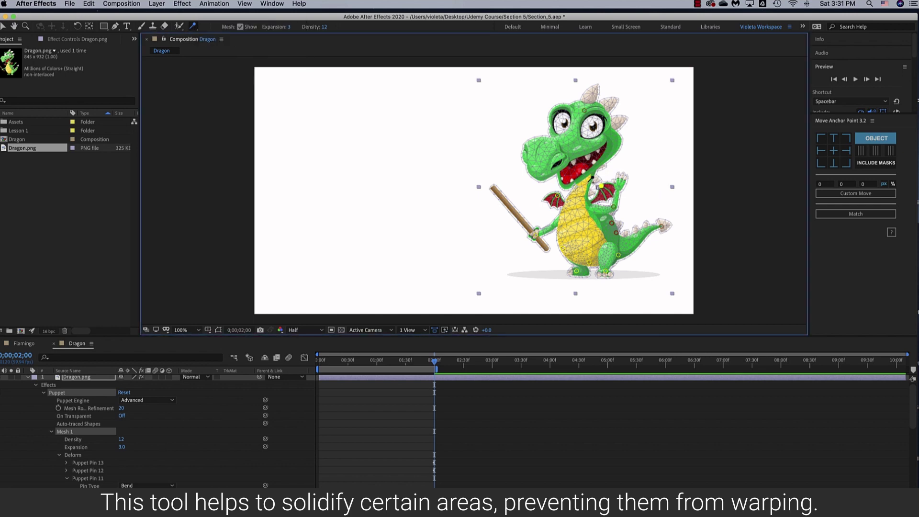
{"action": "left_click", "coordinate": [575, 187]}
{"action": "left_click", "coordinate": [590, 187]}
{"action": "left_click", "coordinate": [586, 208]}
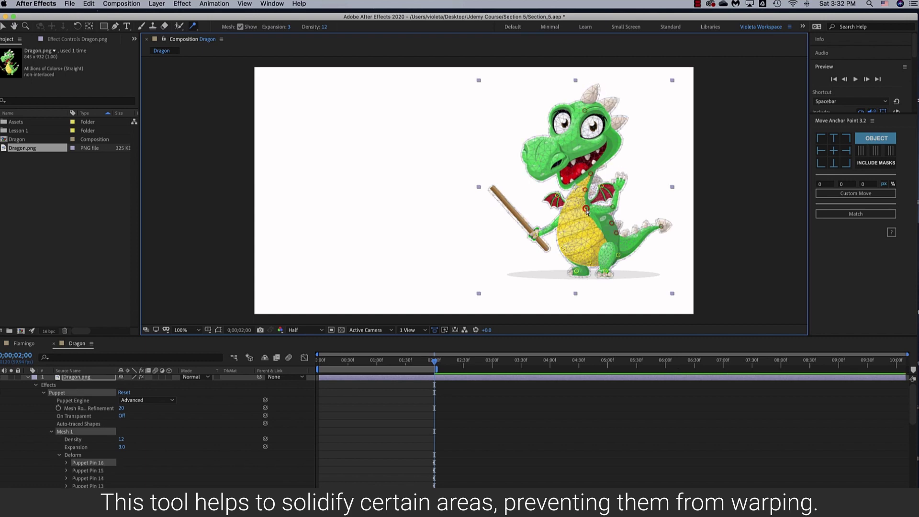
{"action": "left_click", "coordinate": [614, 152]}
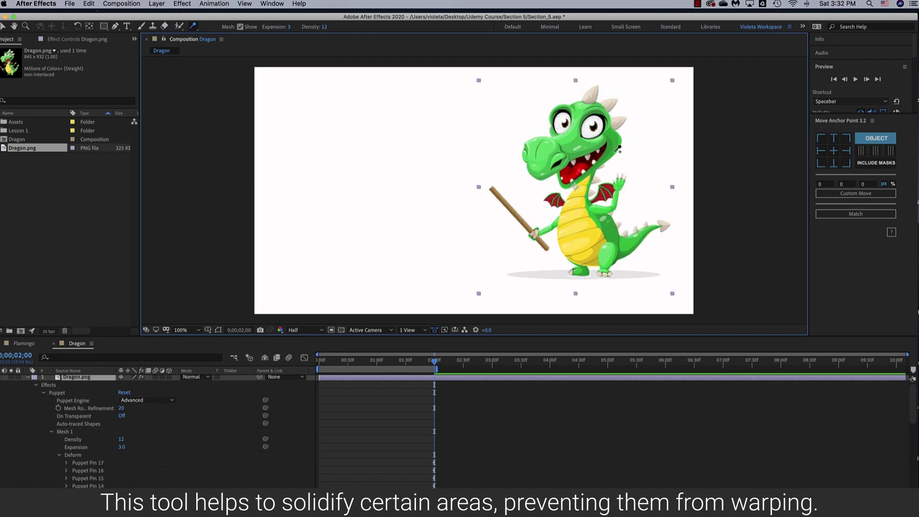
{"action": "left_click", "coordinate": [557, 195]}
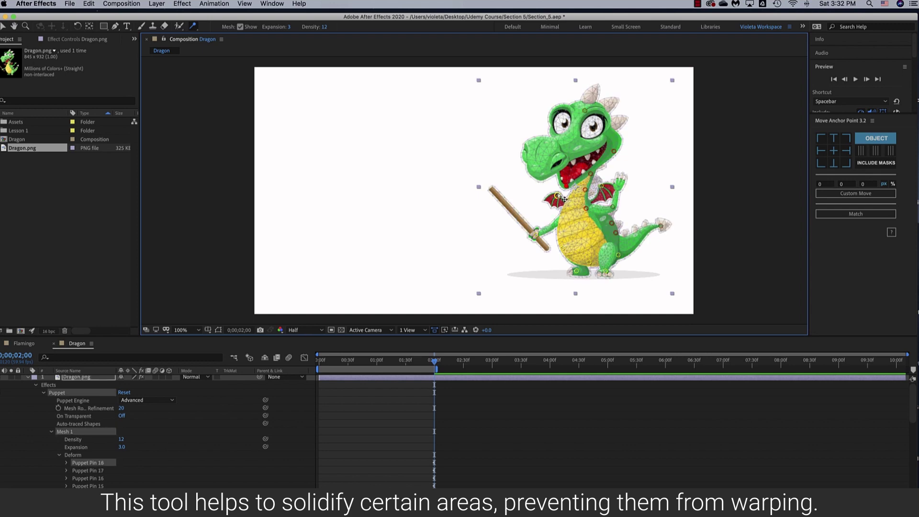
{"action": "left_click_drag", "start_coordinate": [560, 196], "coordinate": [563, 194]}
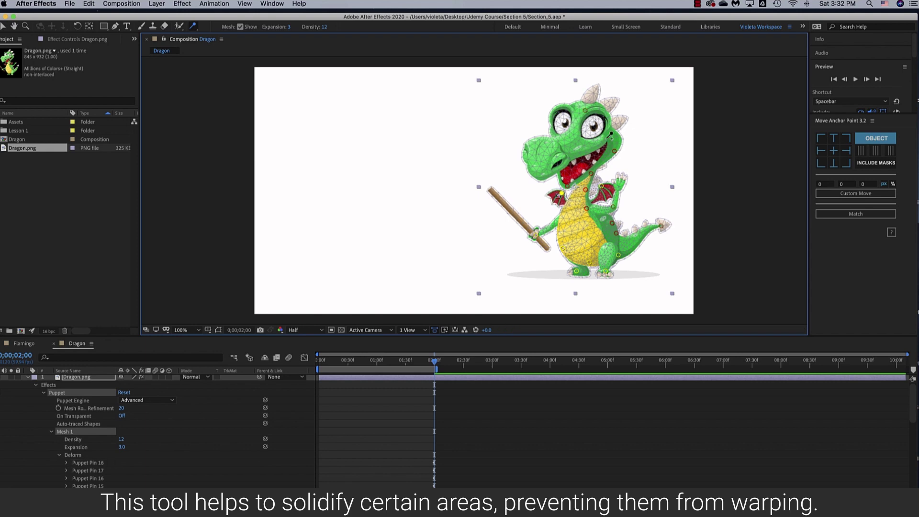
{"action": "left_click", "coordinate": [585, 111]}
- At 2 seconds, rotate the head pin to tilt the head and drag the hand pin to flatten the stick
{"action": "left_click_drag", "start_coordinate": [595, 99], "coordinate": [606, 106]}
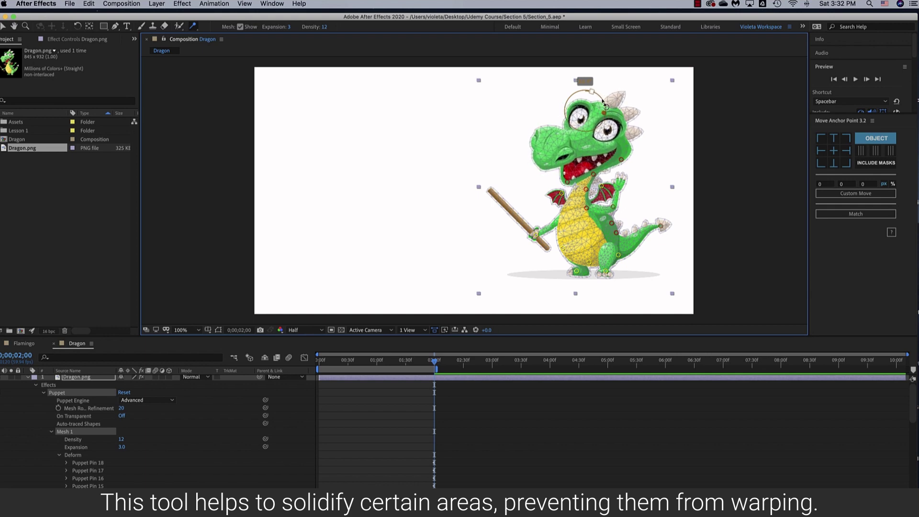
{"action": "left_click_drag", "start_coordinate": [606, 106], "coordinate": [604, 108]}
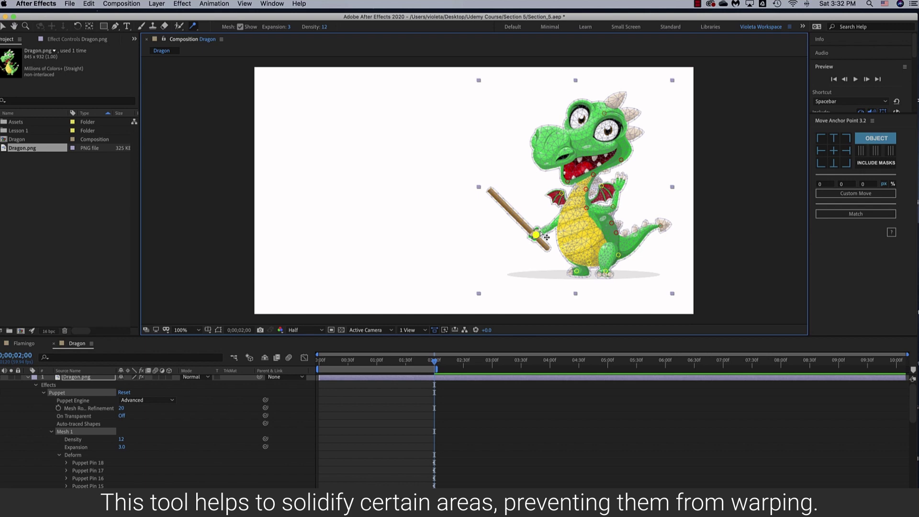
{"action": "left_click_drag", "start_coordinate": [547, 237], "coordinate": [559, 239]}
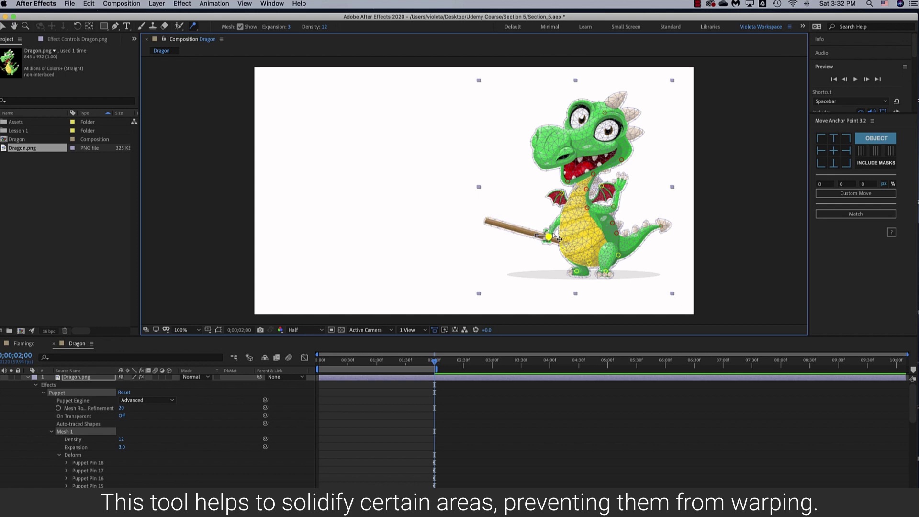
{"action": "left_click_drag", "start_coordinate": [435, 360], "coordinate": [319, 362]}
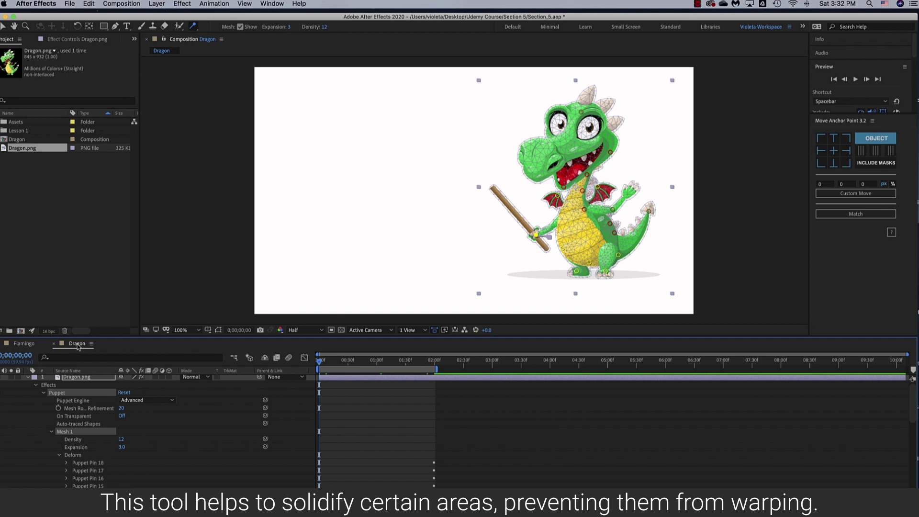
{"action": "double_click", "coordinate": [77, 344]}
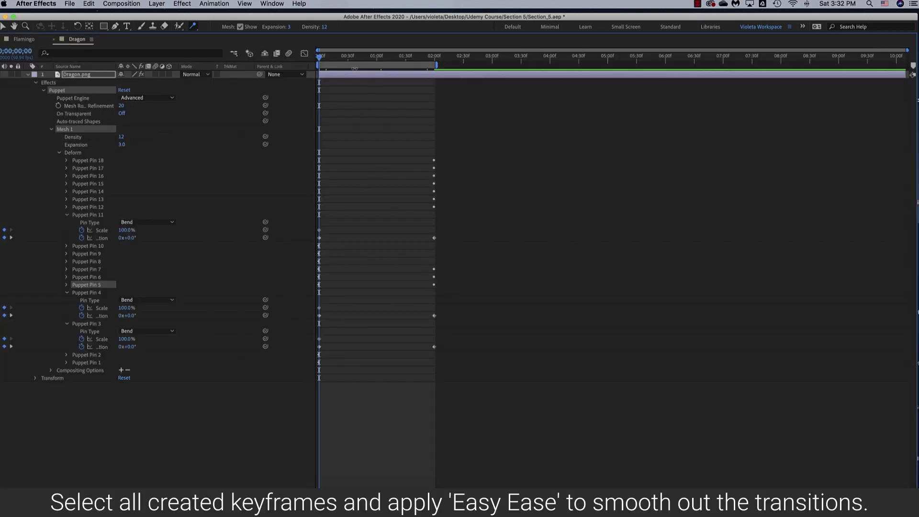
- Reveal the animated pin properties with U, select every keyframe, and apply Easy Ease (F9)
{"action": "left_click", "coordinate": [356, 75]}
{"action": "key", "text": "u"}
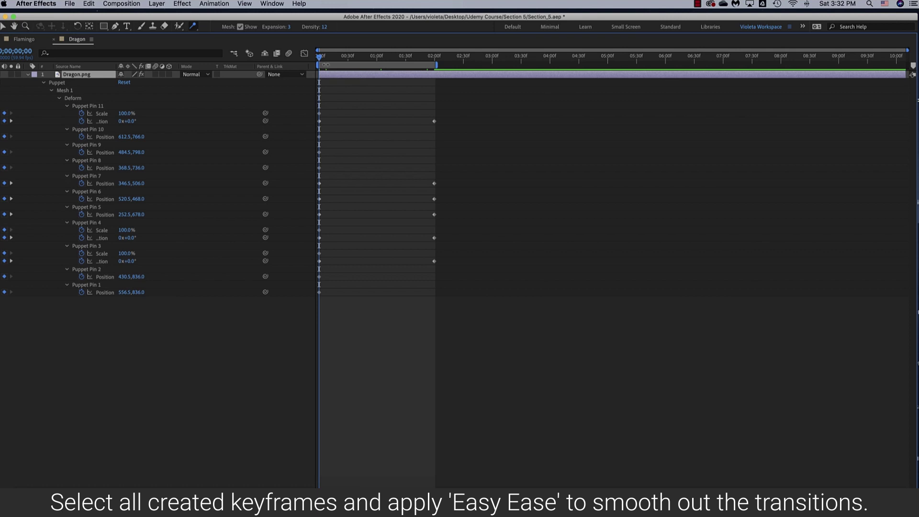
{"action": "left_click_drag", "start_coordinate": [321, 59], "coordinate": [472, 58]}
{"action": "mouse_move", "coordinate": [458, 88]}
{"action": "left_mouse_down"}
{"action": "mouse_move", "coordinate": [442, 193]}
{"action": "mouse_move", "coordinate": [316, 303]}
{"action": "left_mouse_up"}
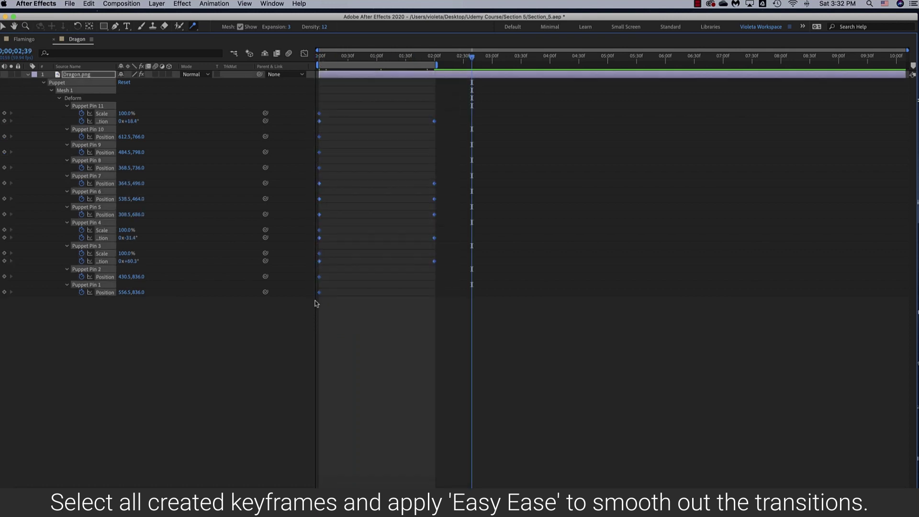
{"action": "right_click", "coordinate": [318, 293]}
{"action": "mouse_move", "coordinate": [381, 399]}
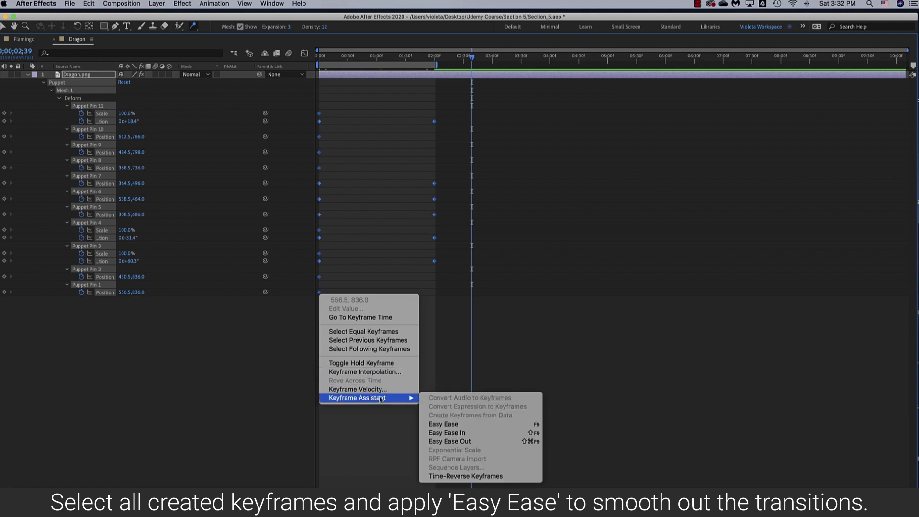
{"action": "key", "text": "F9"}
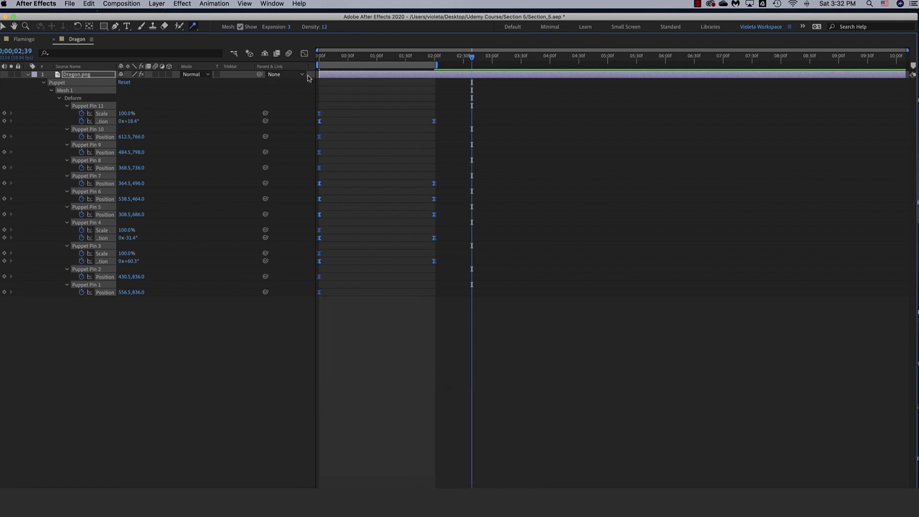
- In the speed graph, drag the keyframes' influence handles left so motion starts fast and settles slowly
{"action": "left_click", "coordinate": [304, 54]}
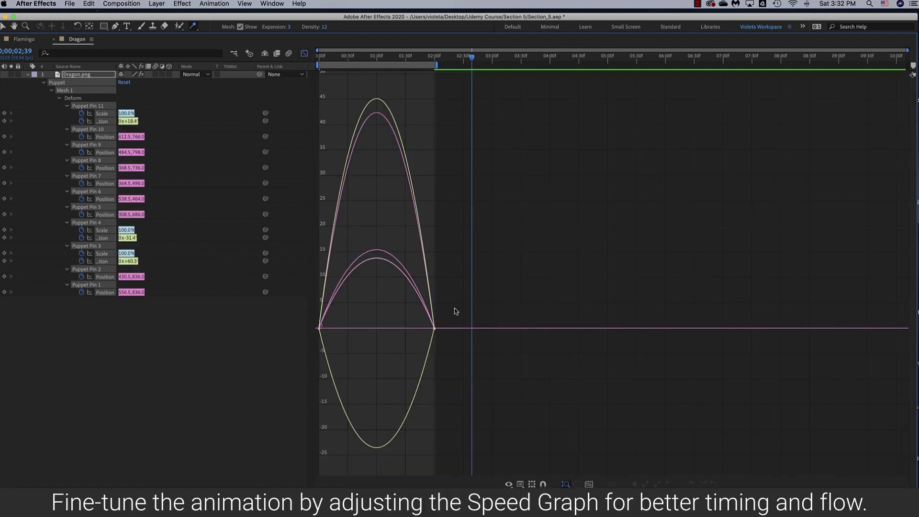
{"action": "left_click_drag", "start_coordinate": [455, 308], "coordinate": [368, 350]}
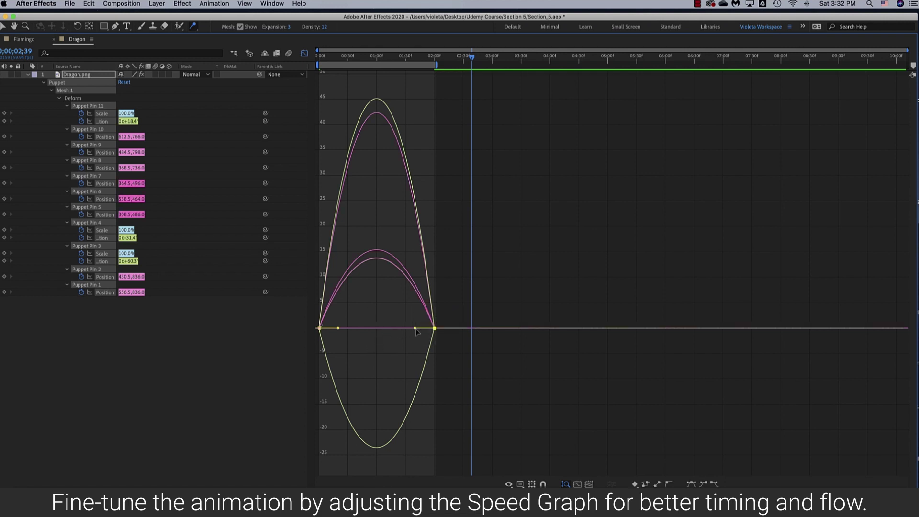
{"action": "left_click_drag", "start_coordinate": [415, 329], "coordinate": [370, 332]}
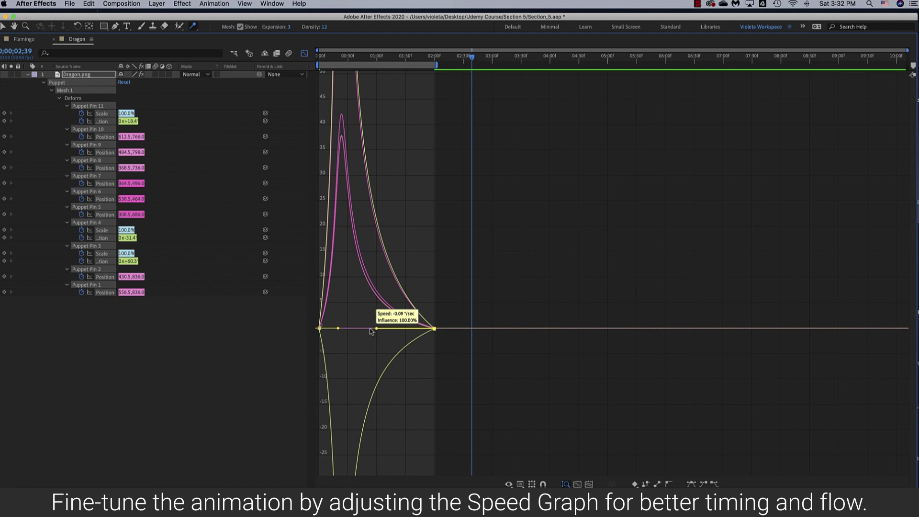
{"action": "left_click", "coordinate": [305, 54]}
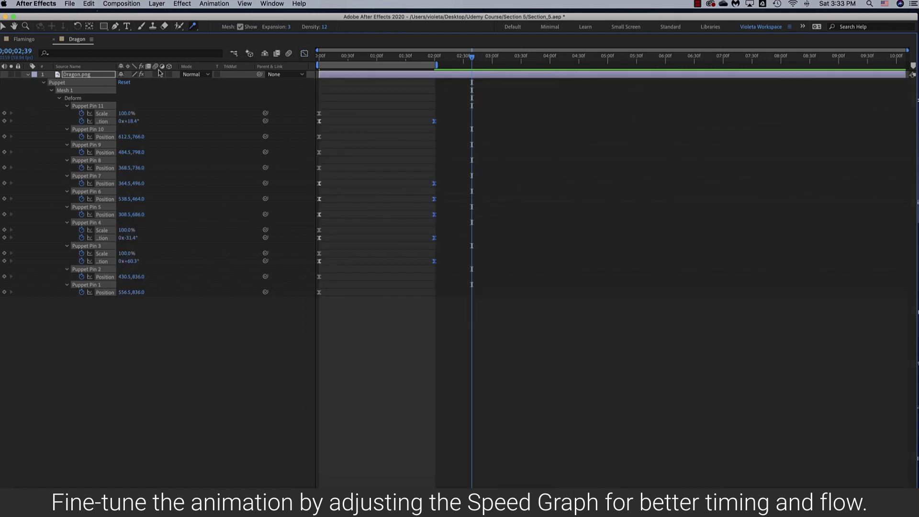
{"action": "double_click", "coordinate": [77, 40]}
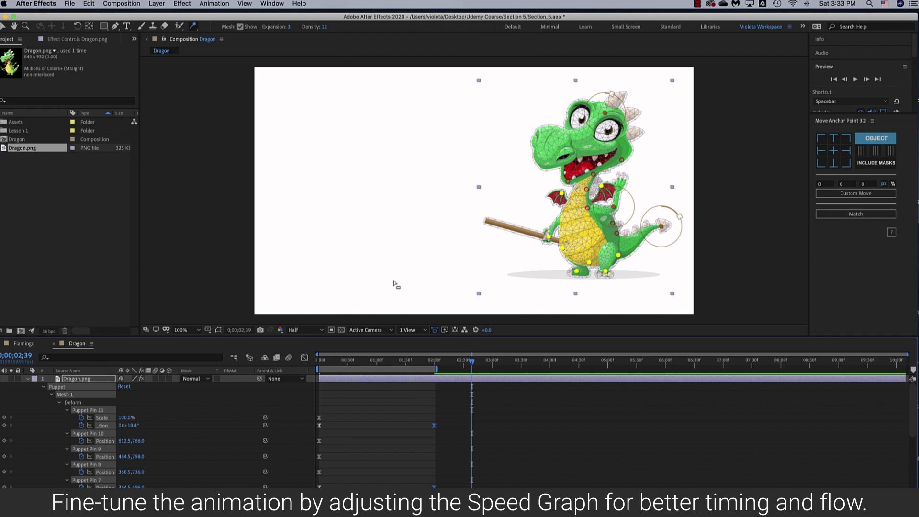
- Set the work area end to about 3 seconds, collapse and deselect the layer, and preview the animation
{"action": "left_click_drag", "start_coordinate": [437, 369], "coordinate": [537, 379]}
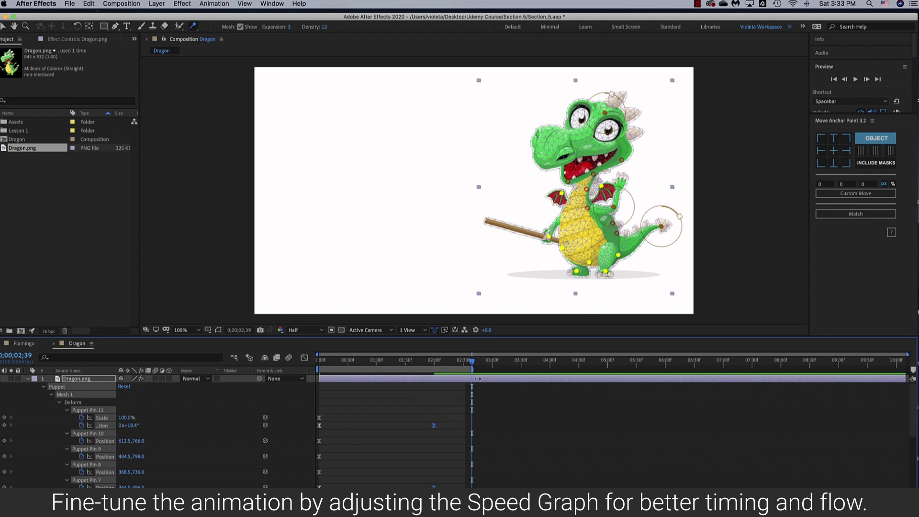
{"action": "left_click_drag", "start_coordinate": [535, 370], "coordinate": [281, 375]}
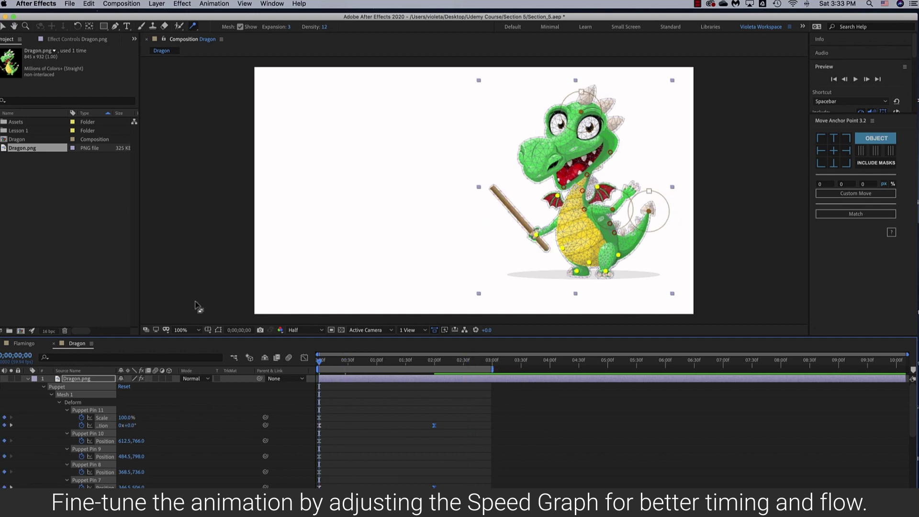
{"action": "left_click", "coordinate": [27, 379]}
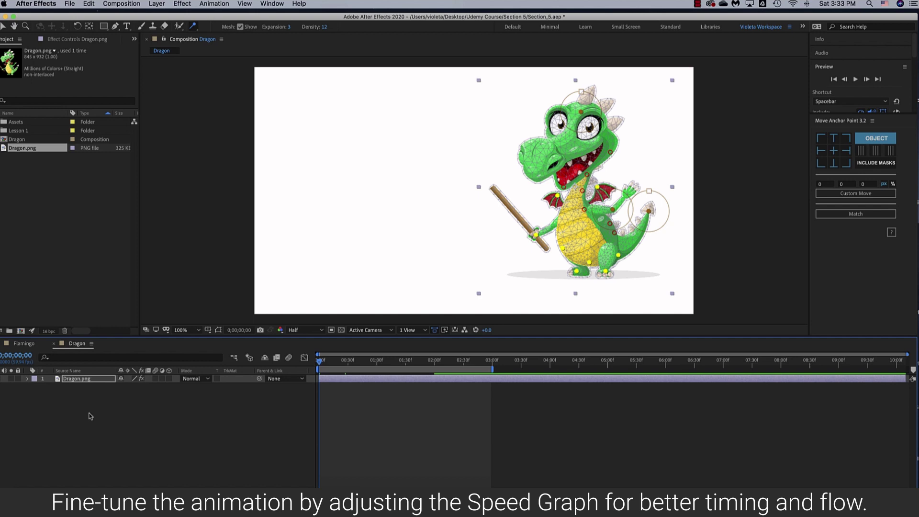
{"action": "left_click", "coordinate": [90, 415]}
{"action": "key", "text": "space"}
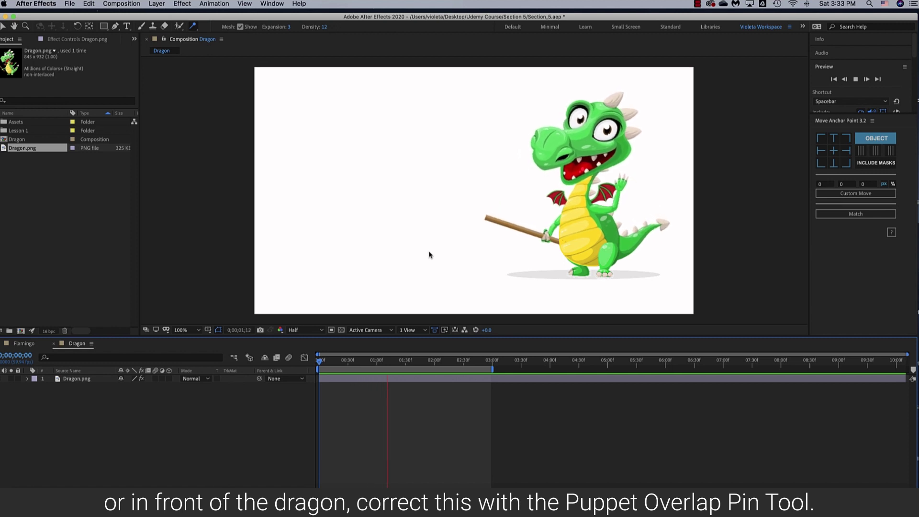
- Stop playback and place a Puppet Overlap Pin on the dragon's stick-holding hand
{"action": "key", "text": "space"}
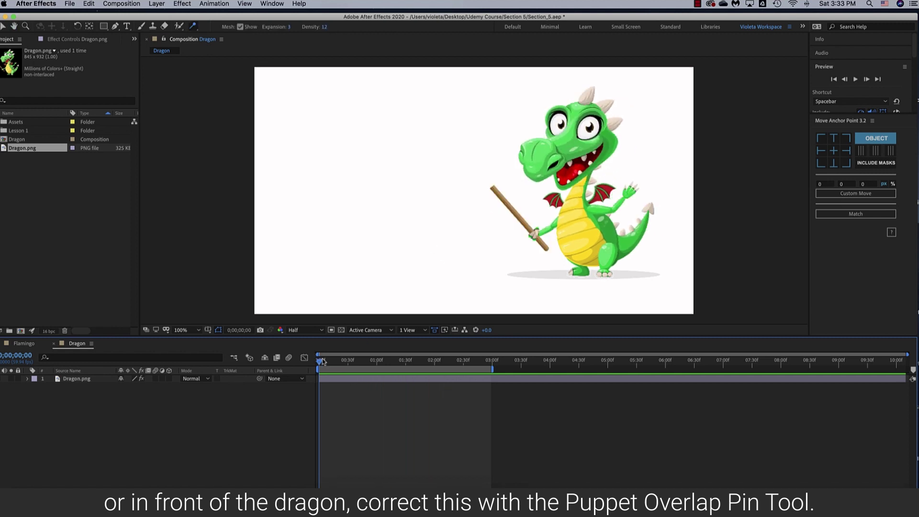
{"action": "left_click", "coordinate": [105, 379]}
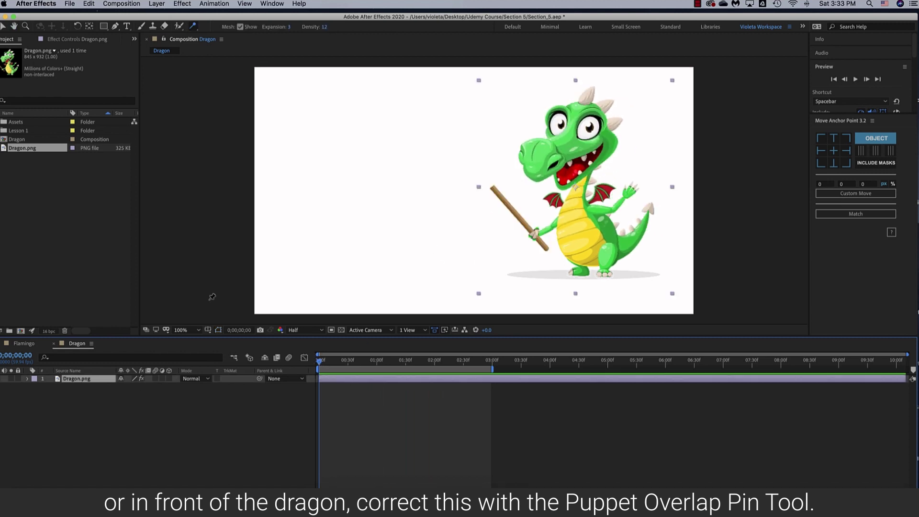
{"action": "left_click_drag", "start_coordinate": [195, 26], "coordinate": [248, 70]}
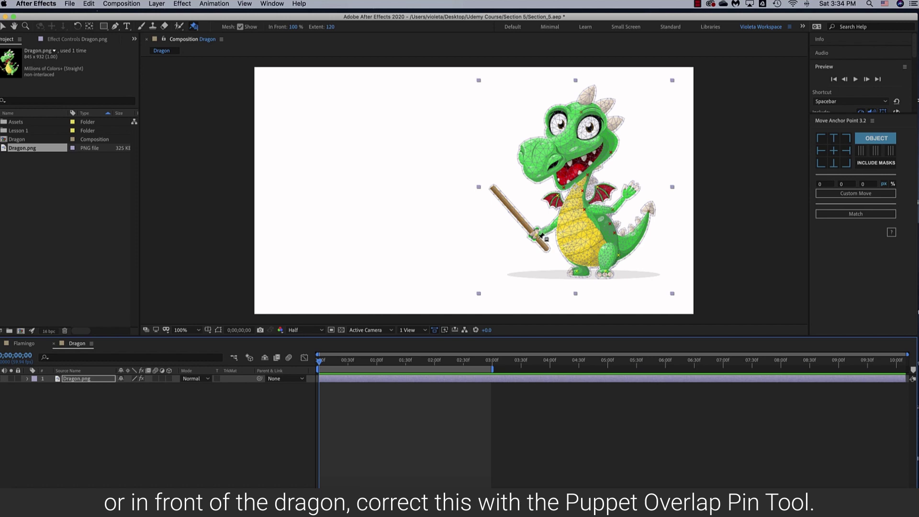
{"action": "left_click", "coordinate": [538, 240]}
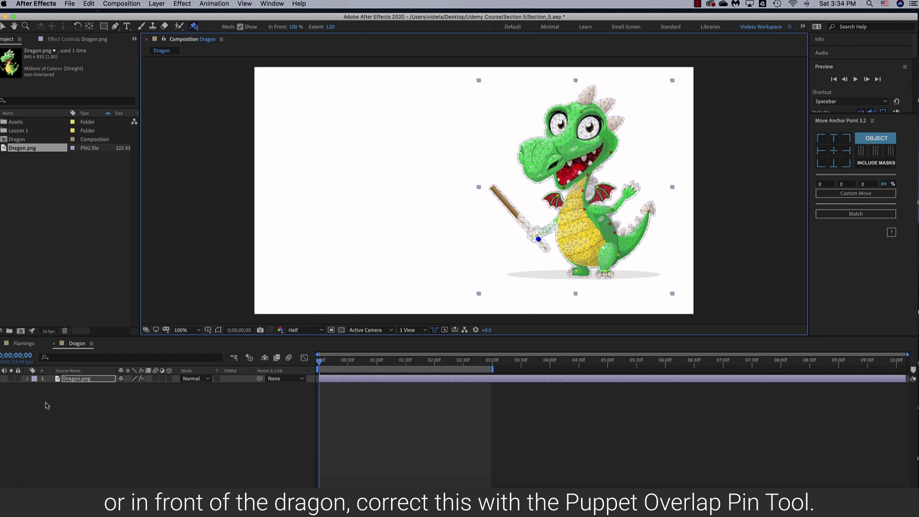
- Expand the dragon layer's puppet Overlap group to show Overlap 1's settings
{"action": "left_click", "coordinate": [28, 380]}
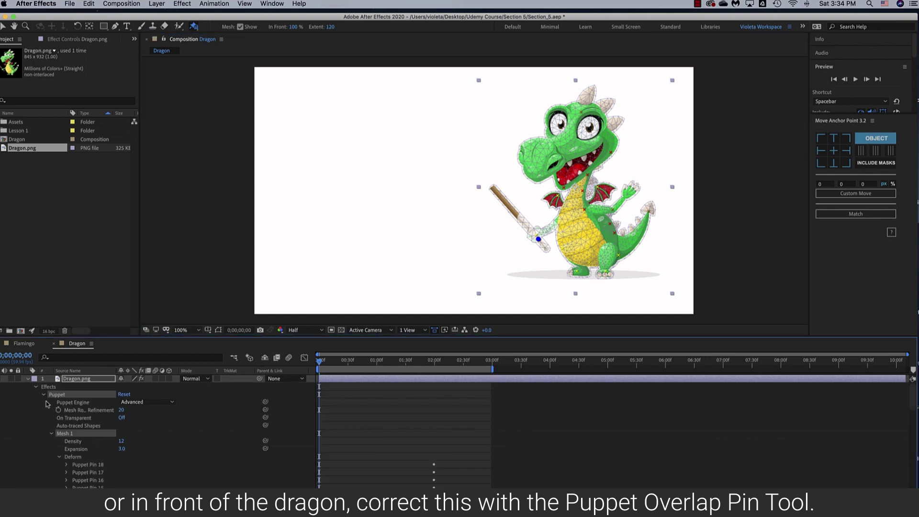
{"action": "scroll", "coordinate": [86, 402], "scroll_direction": "down", "scroll_amount": 5}
{"action": "scroll", "coordinate": [89, 409], "scroll_direction": "down", "scroll_amount": 5}
{"action": "scroll", "coordinate": [92, 419], "scroll_direction": "down", "scroll_amount": 5}
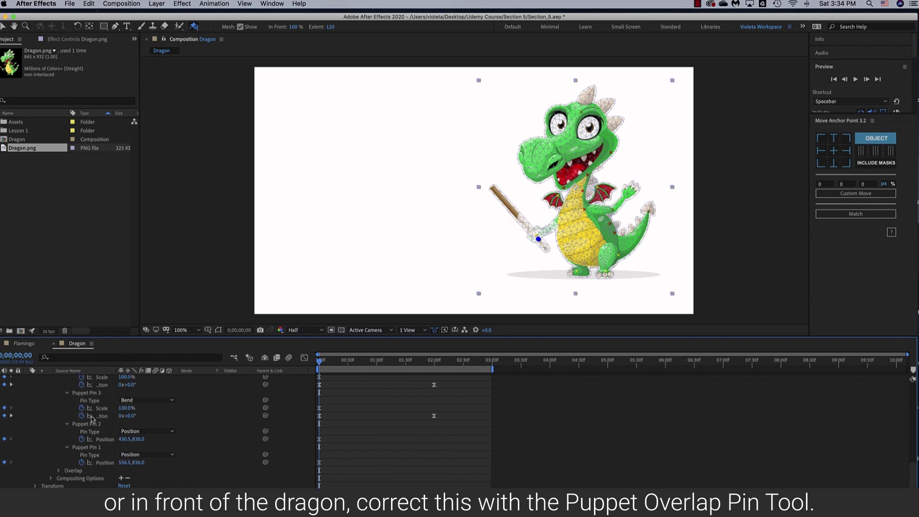
{"action": "left_click", "coordinate": [58, 470]}
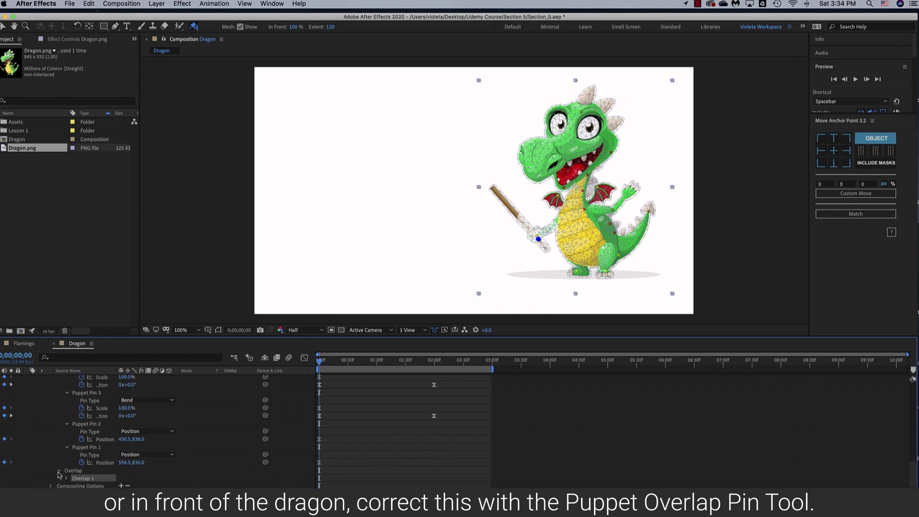
{"action": "scroll", "coordinate": [109, 453], "scroll_direction": "down", "scroll_amount": 1}
{"action": "left_click", "coordinate": [67, 471]}
{"action": "scroll", "coordinate": [143, 453], "scroll_direction": "down", "scroll_amount": 3}
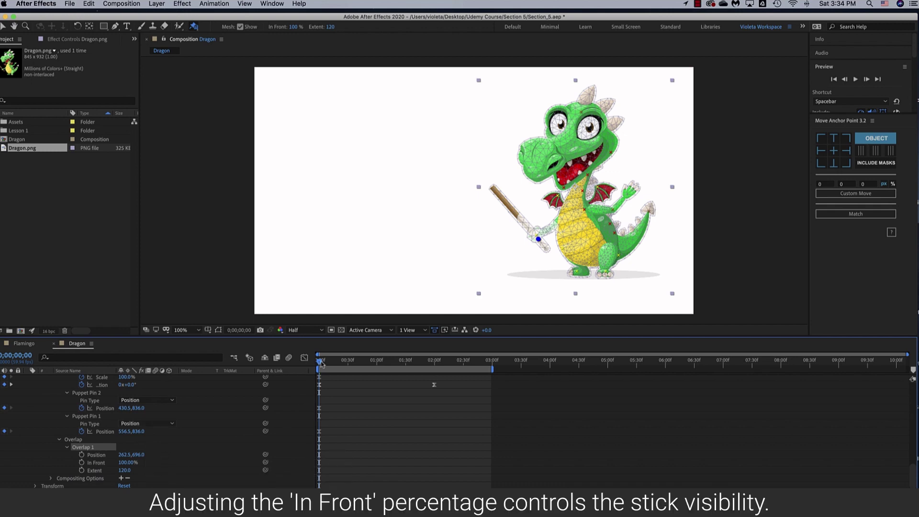
- At about 2 seconds, set Overlap 1 In Front to 0% and compare against 1 second
{"action": "left_click_drag", "start_coordinate": [335, 367], "coordinate": [436, 373]}
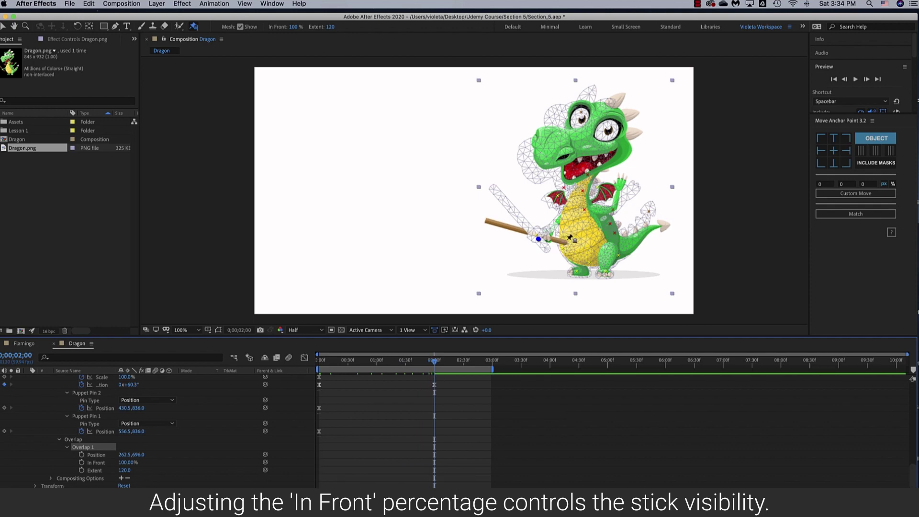
{"action": "left_click", "coordinate": [122, 462]}
{"action": "type", "text": "0"}
{"action": "left_click", "coordinate": [238, 455]}
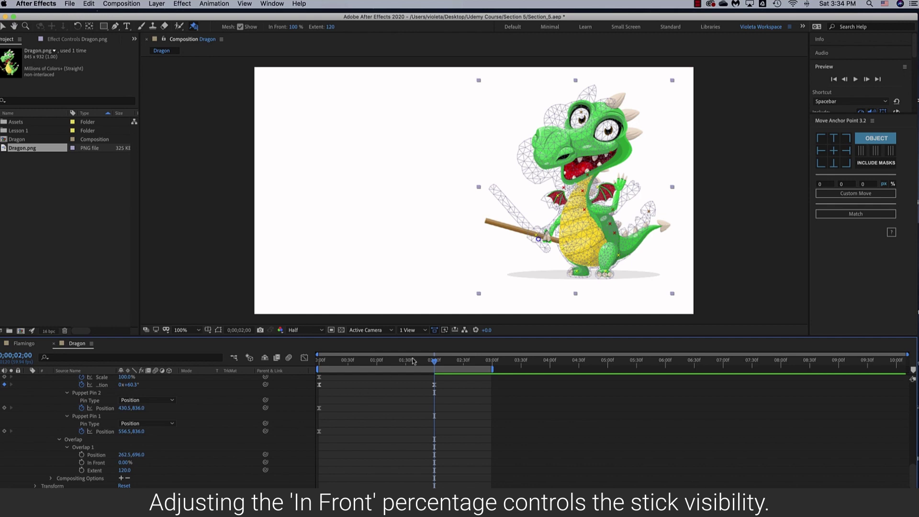
{"action": "mouse_move", "coordinate": [433, 361]}
{"action": "left_mouse_down"}
{"action": "mouse_move", "coordinate": [359, 374]}
{"action": "mouse_move", "coordinate": [437, 378]}
{"action": "left_mouse_up"}
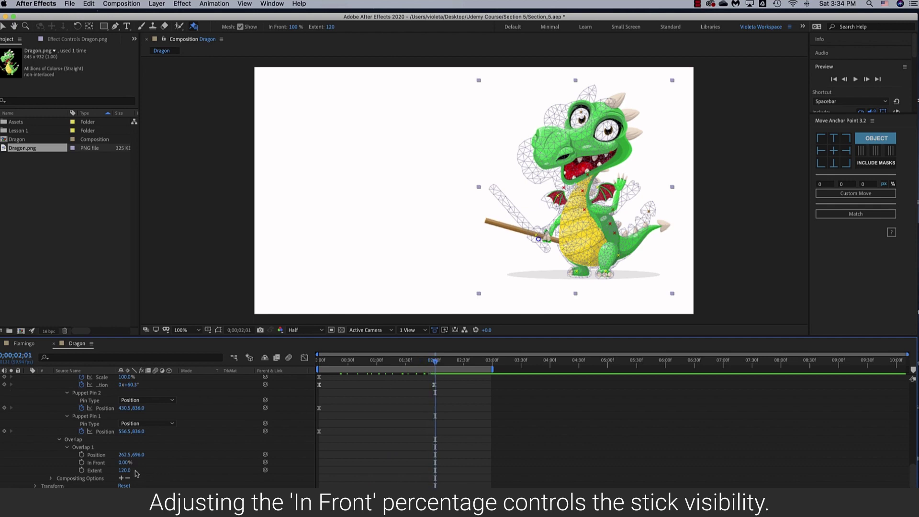
- Scrub In Front below zero, then set it to 100% and return to the first frame
{"action": "left_click_drag", "start_coordinate": [125, 463], "coordinate": [116, 462]}
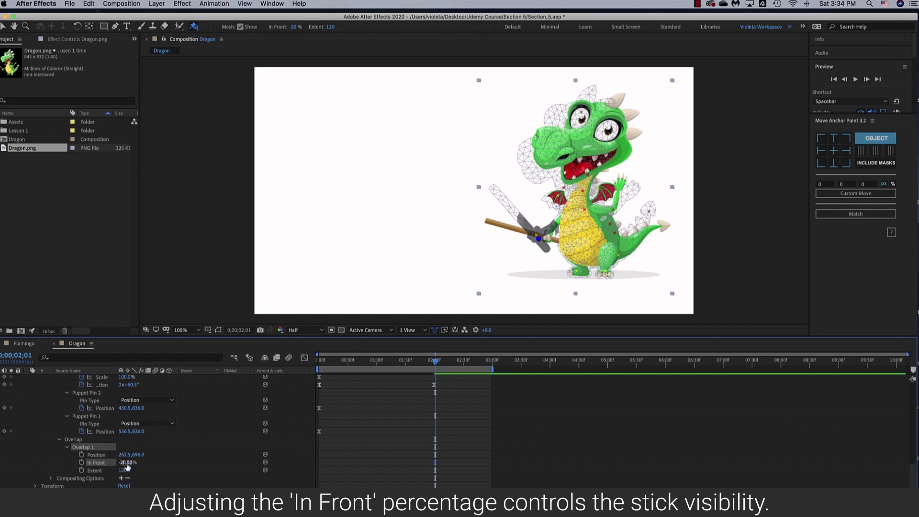
{"action": "left_click", "coordinate": [126, 463]}
{"action": "type", "text": "100"}
{"action": "key", "text": "Return"}
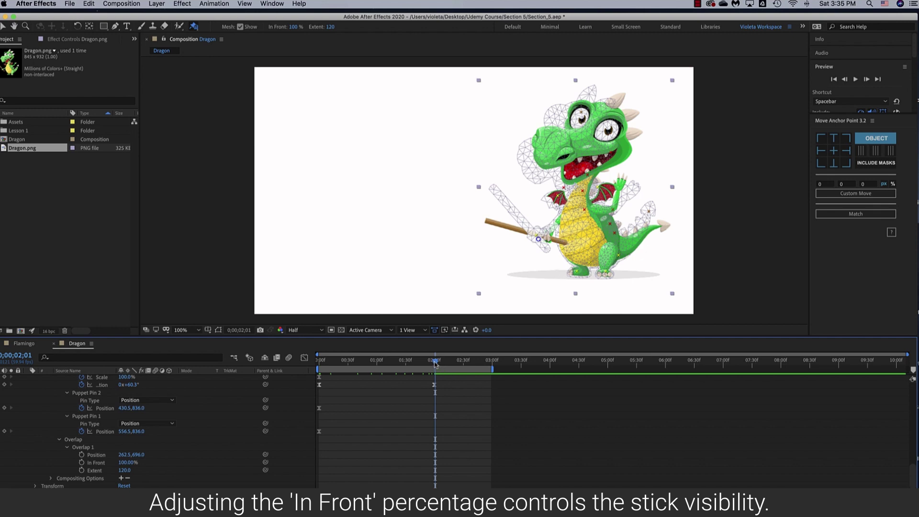
{"action": "left_click_drag", "start_coordinate": [434, 364], "coordinate": [307, 376]}
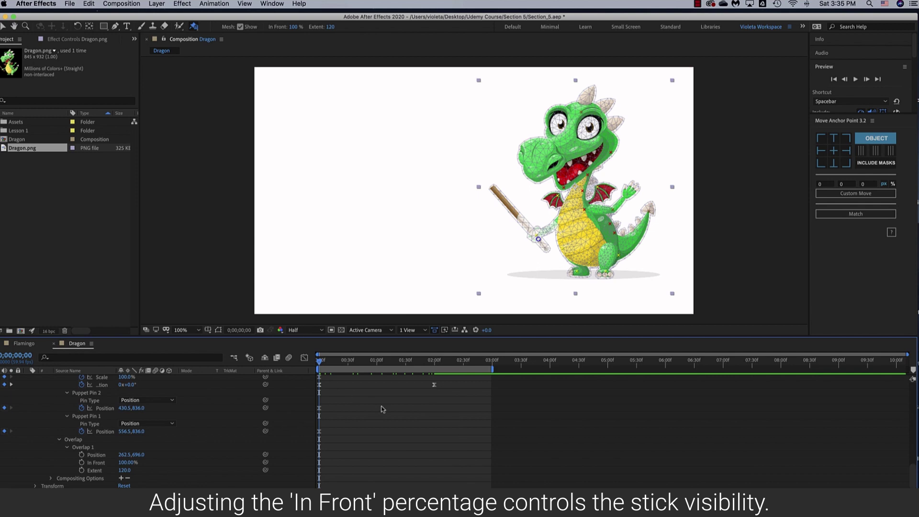
- Collapse the rigged dragon layer's properties and deselect it to hide the puppet mesh
{"action": "scroll", "coordinate": [39, 417], "scroll_direction": "up", "scroll_amount": 8}
{"action": "scroll", "coordinate": [40, 410], "scroll_direction": "up", "scroll_amount": 8}
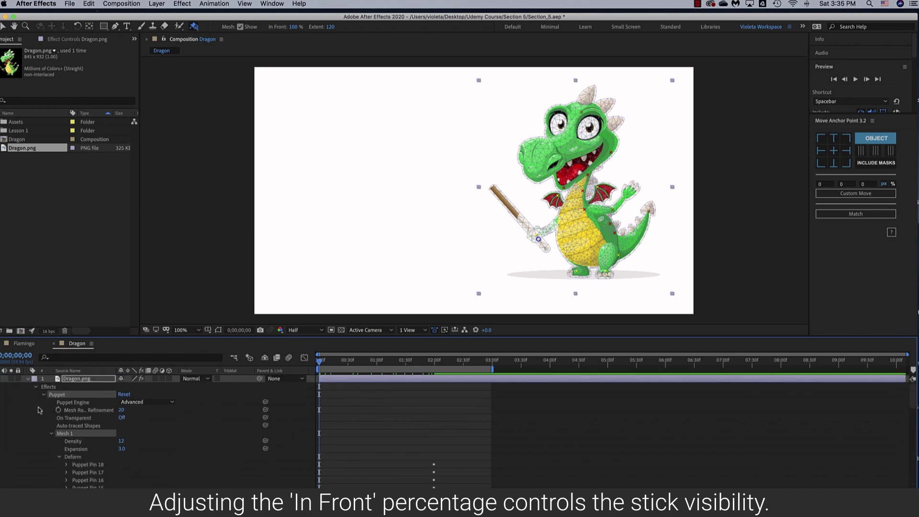
{"action": "left_click", "coordinate": [28, 379]}
{"action": "left_click", "coordinate": [292, 427]}
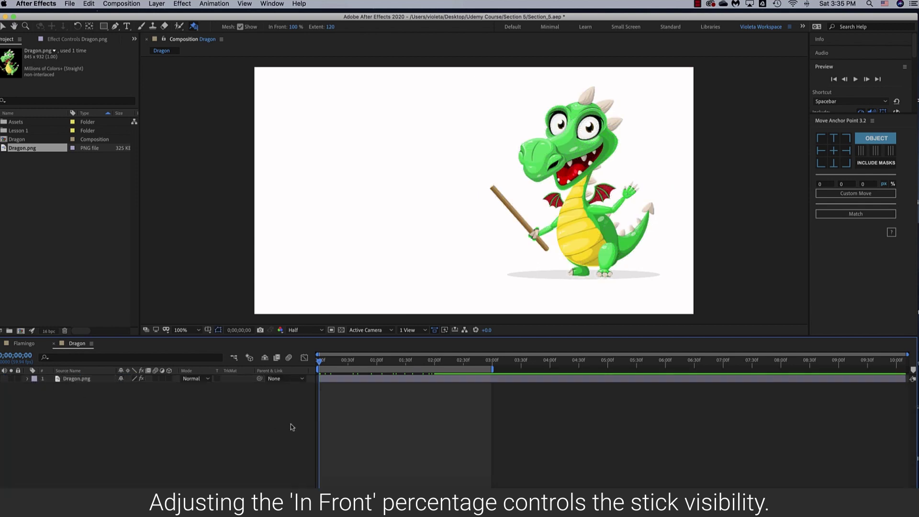
- Preview the rigged dragon's animation, then lock that layer
{"action": "key", "text": "space"}
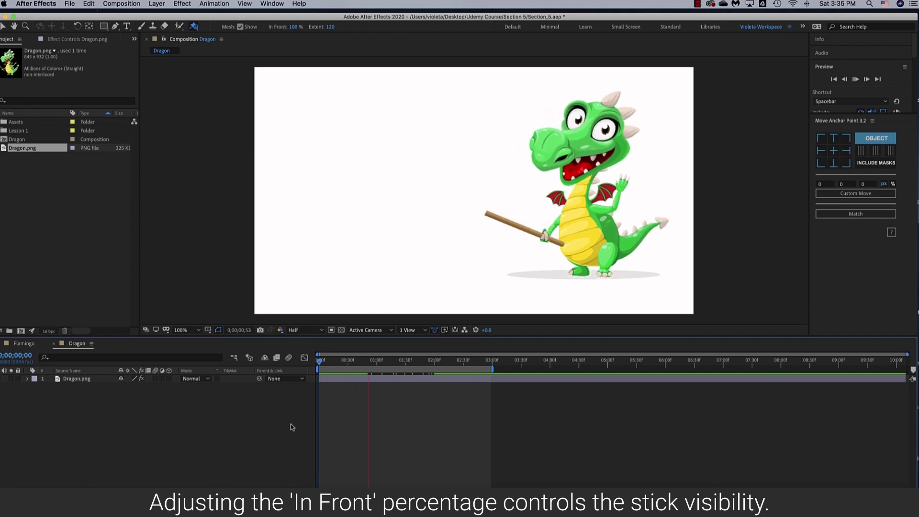
{"action": "key", "text": "space"}
{"action": "left_click", "coordinate": [15, 380]}
{"action": "left_click", "coordinate": [17, 379]}
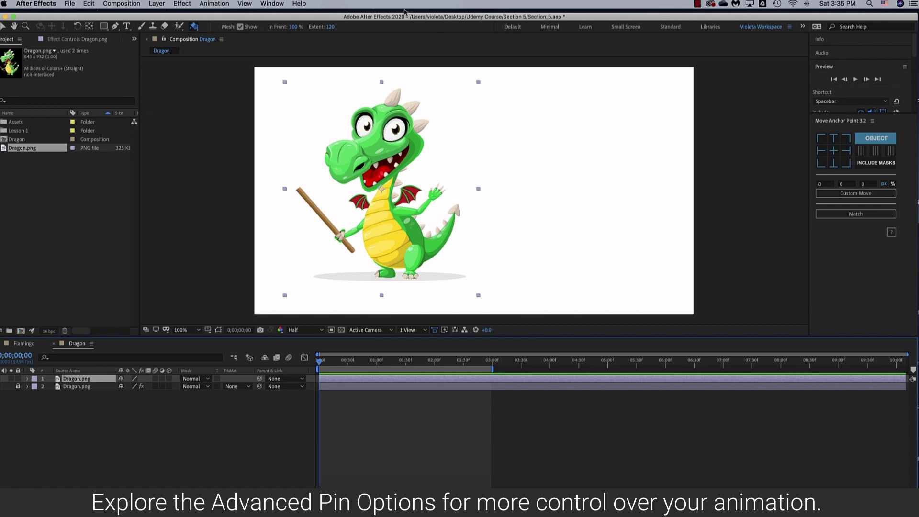
- Place advanced puppet pins on the new dragon's tail, lower body, head and stick-holding hand
{"action": "left_click", "coordinate": [193, 29]}
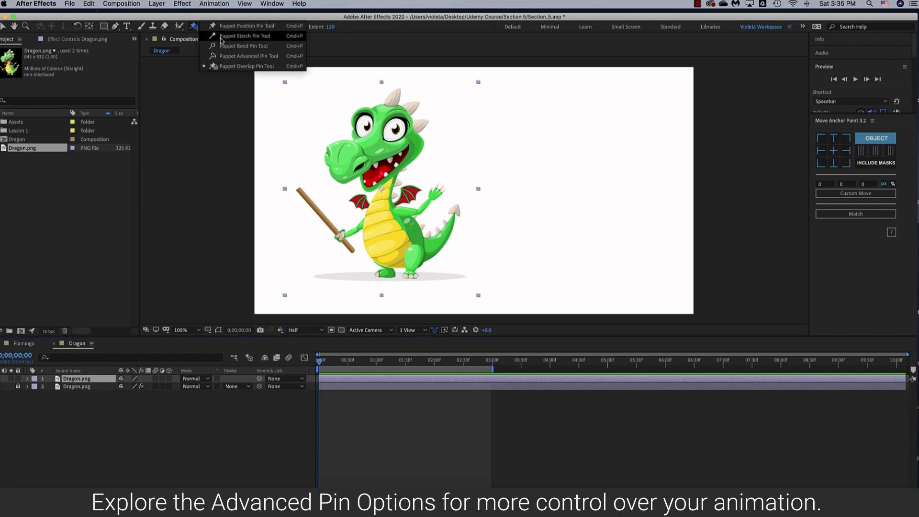
{"action": "left_click", "coordinate": [248, 56]}
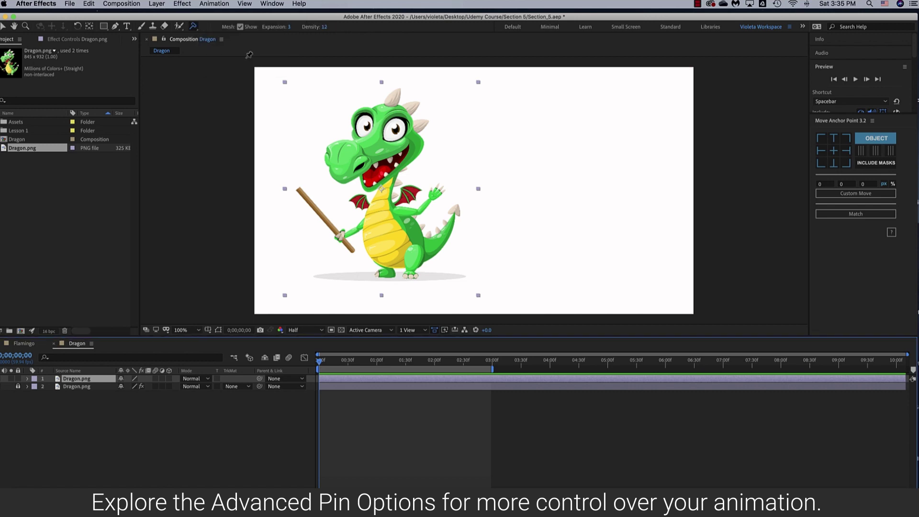
{"action": "left_click", "coordinate": [458, 209]}
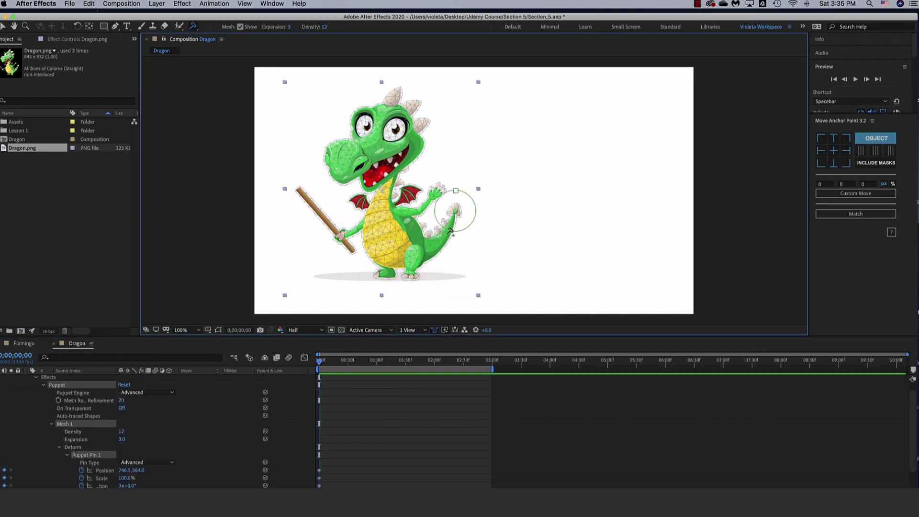
{"action": "left_click", "coordinate": [427, 247]}
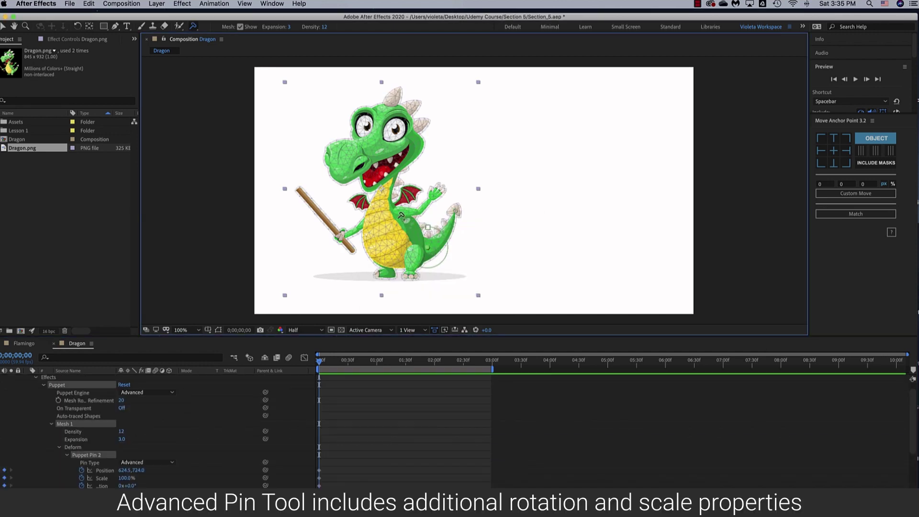
{"action": "left_click", "coordinate": [382, 118]}
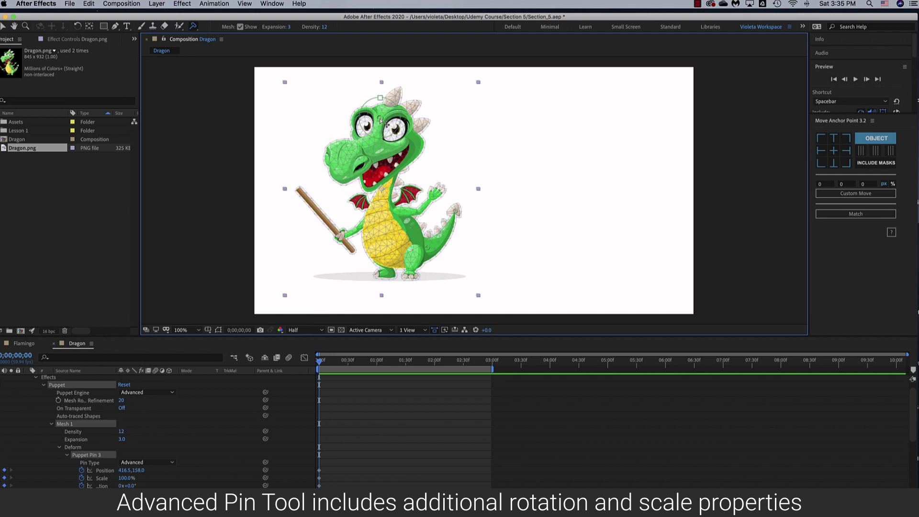
{"action": "left_click", "coordinate": [358, 230]}
- At 2 seconds, rotate the tail about 38 degrees, shrink it slightly, and enlarge the head to 113%
{"action": "left_click_drag", "start_coordinate": [320, 362], "coordinate": [435, 374]}
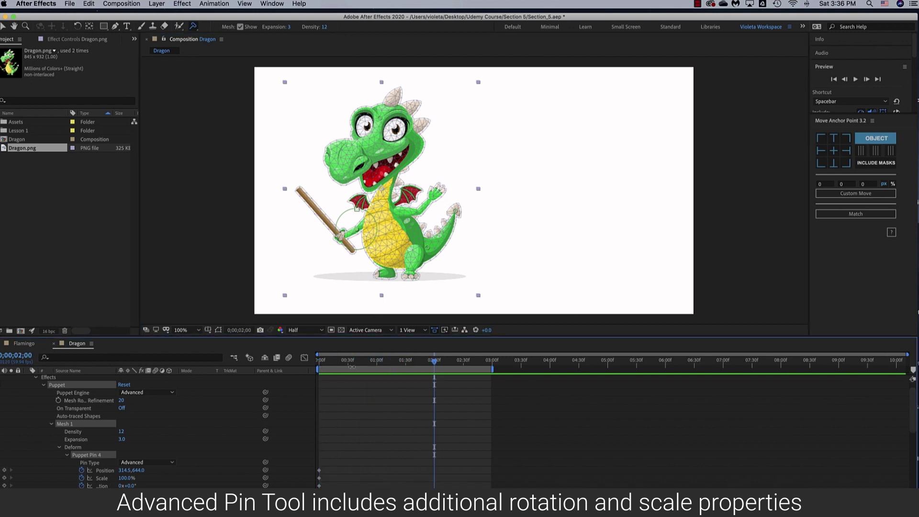
{"action": "left_click", "coordinate": [456, 211]}
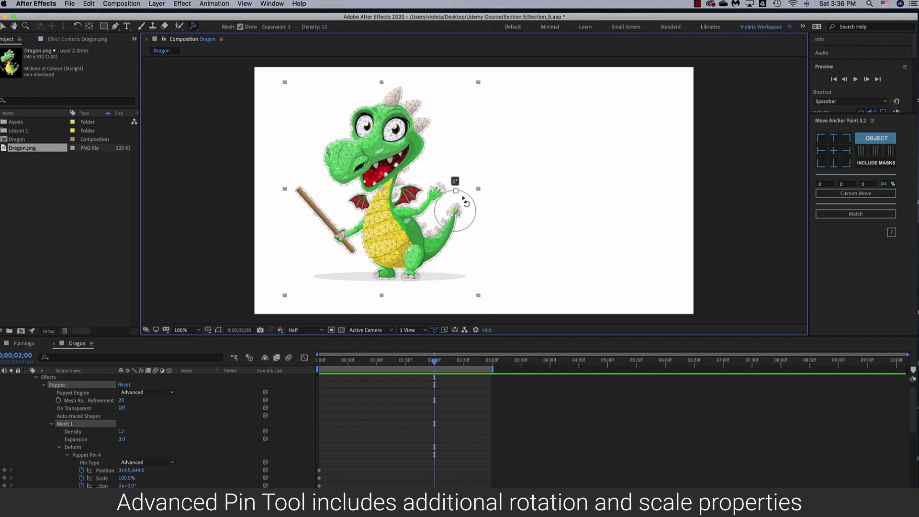
{"action": "left_click_drag", "start_coordinate": [463, 200], "coordinate": [473, 209]}
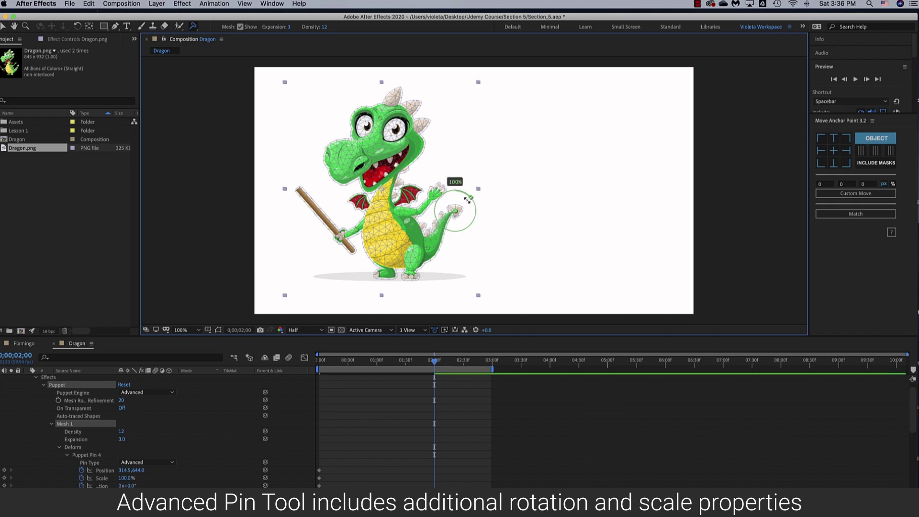
{"action": "left_click_drag", "start_coordinate": [467, 200], "coordinate": [469, 273]}
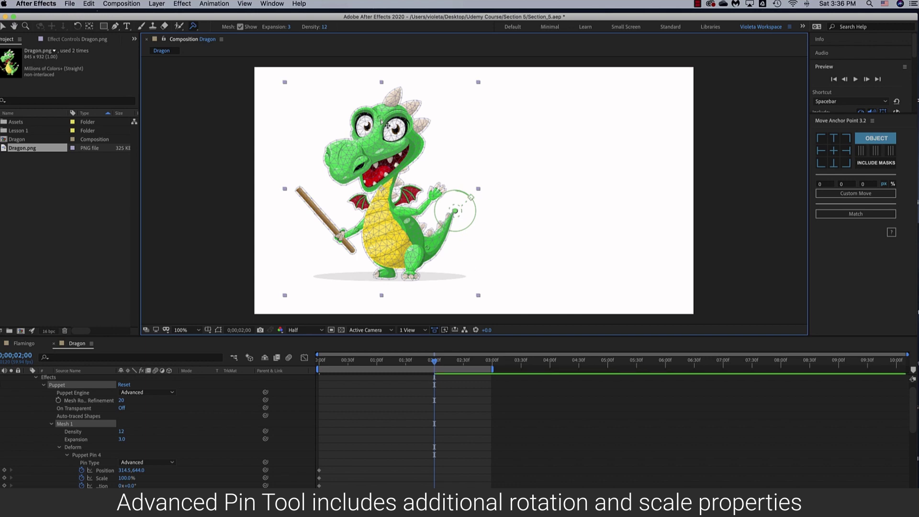
{"action": "mouse_move", "coordinate": [386, 110]}
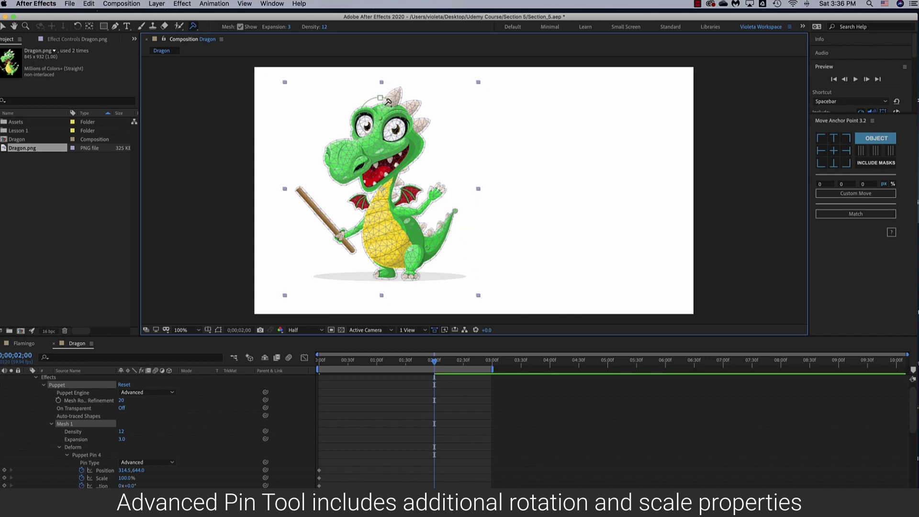
{"action": "left_click_drag", "start_coordinate": [386, 105], "coordinate": [394, 111]}
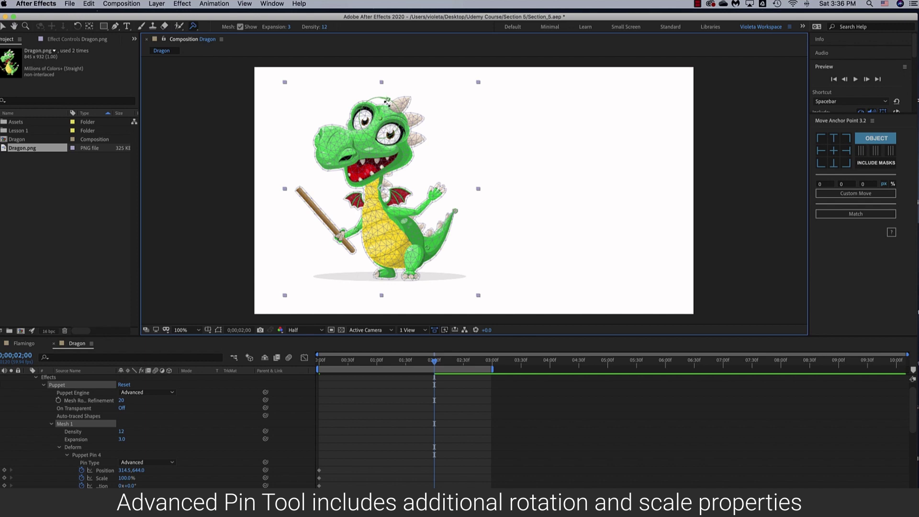
{"action": "left_click_drag", "start_coordinate": [387, 102], "coordinate": [363, 85]}
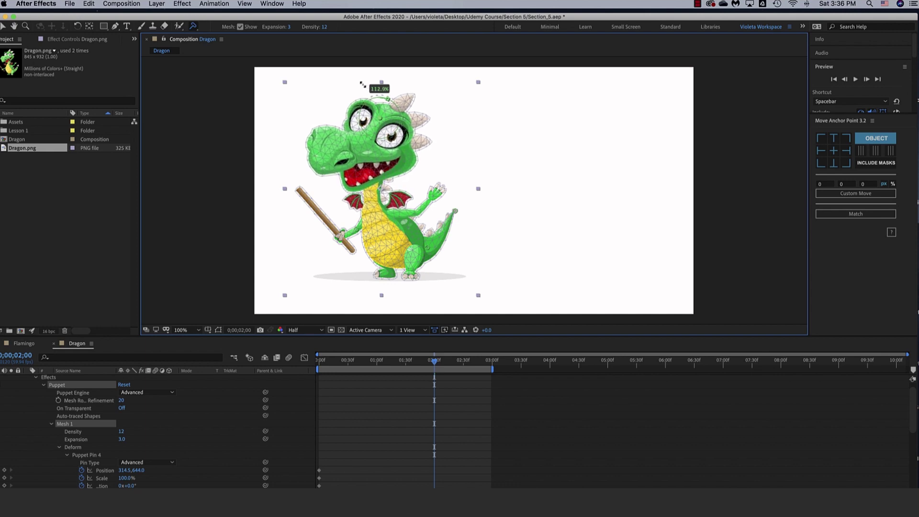
{"action": "left_click_drag", "start_coordinate": [362, 85], "coordinate": [362, 84]}
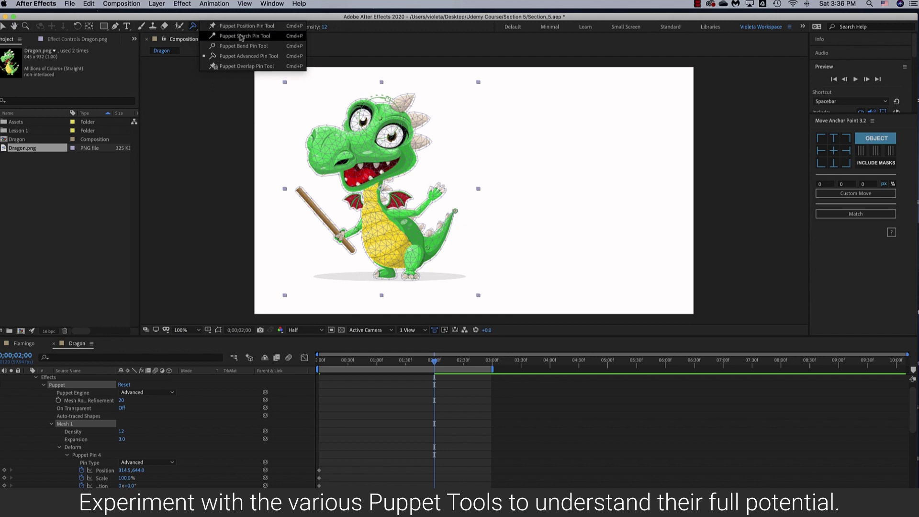
- Add two pins at the dragon's neck and rotate the hand pin so the stick swings upward
{"action": "left_click_drag", "start_coordinate": [193, 26], "coordinate": [243, 40]}
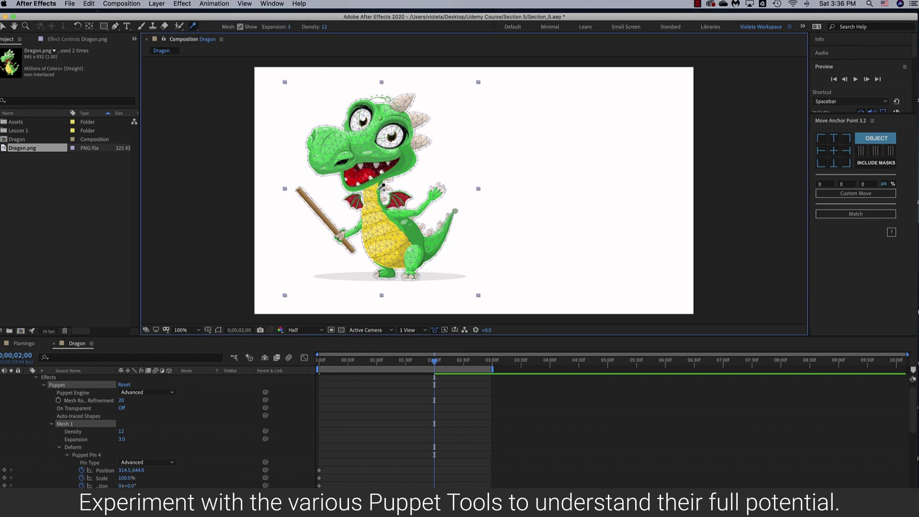
{"action": "left_click", "coordinate": [383, 186]}
{"action": "left_click", "coordinate": [373, 192]}
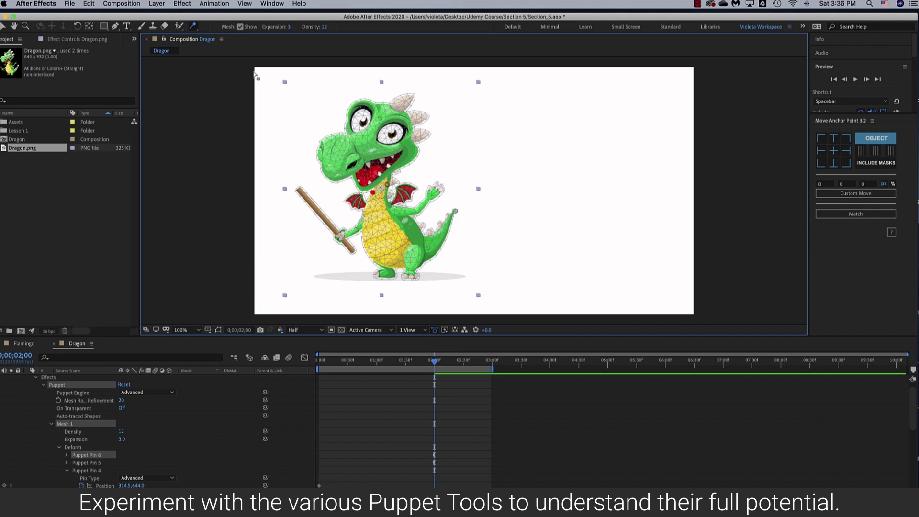
{"action": "left_click_drag", "start_coordinate": [192, 28], "coordinate": [246, 59]}
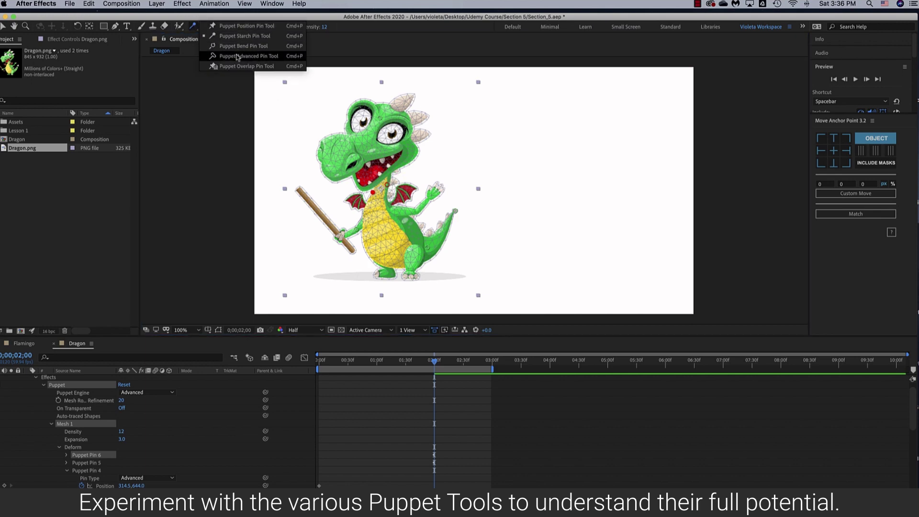
{"action": "left_click", "coordinate": [358, 232]}
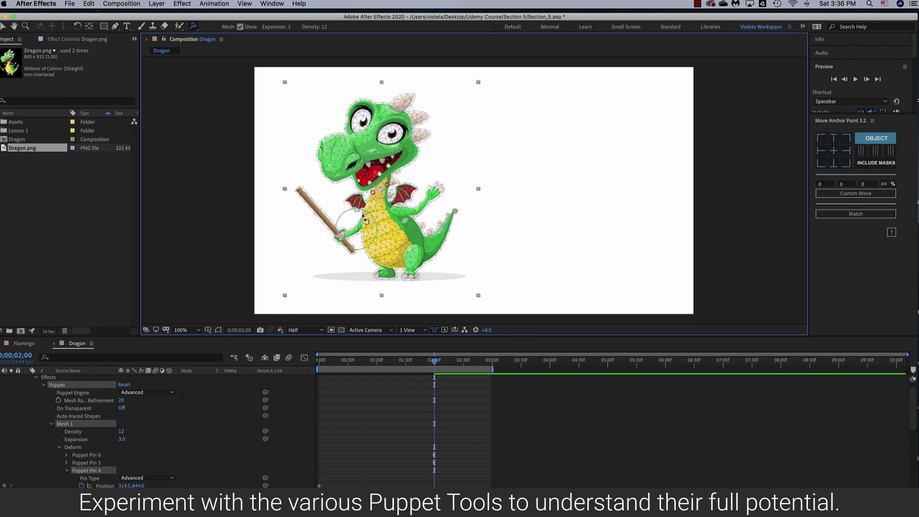
{"action": "left_click_drag", "start_coordinate": [367, 221], "coordinate": [376, 223]}
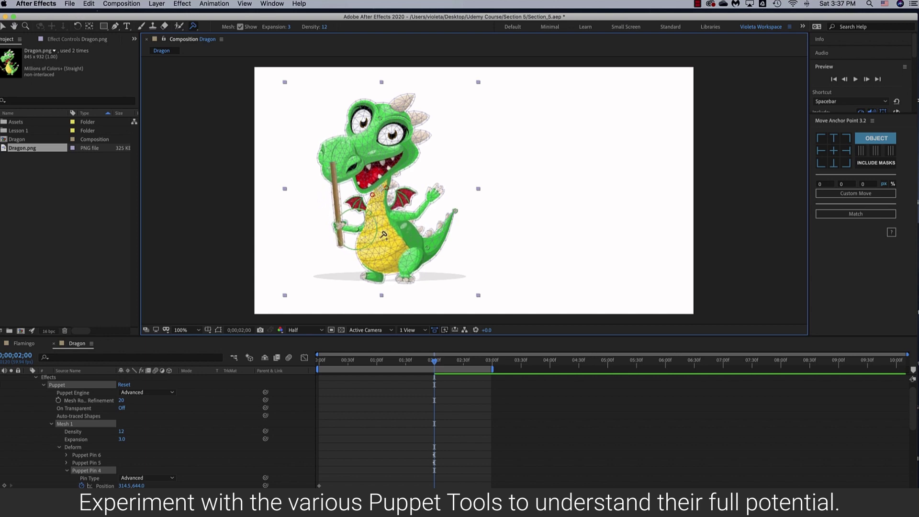
- Pin the dragon's foot and return to the first frame
{"action": "left_click_drag", "start_coordinate": [194, 27], "coordinate": [235, 35]}
{"action": "left_click", "coordinate": [389, 276]}
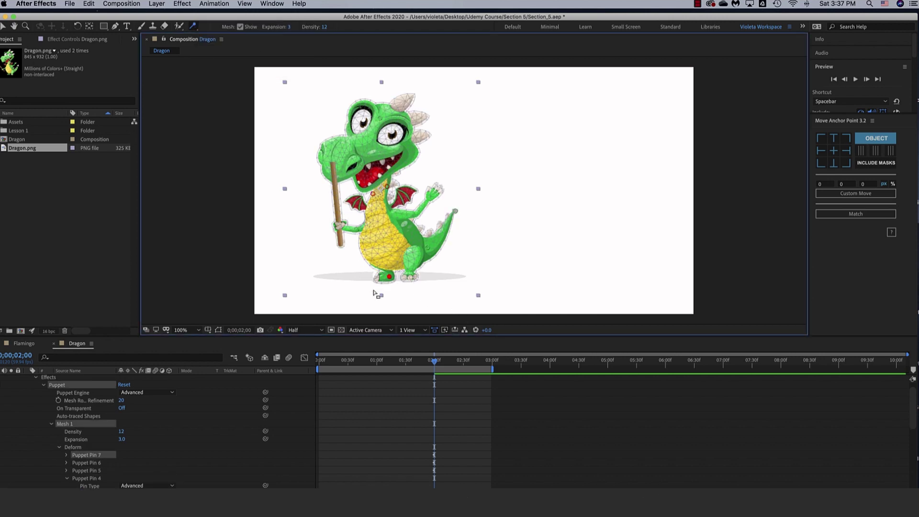
{"action": "left_click_drag", "start_coordinate": [434, 360], "coordinate": [341, 368]}
{"action": "key", "text": "Home"}
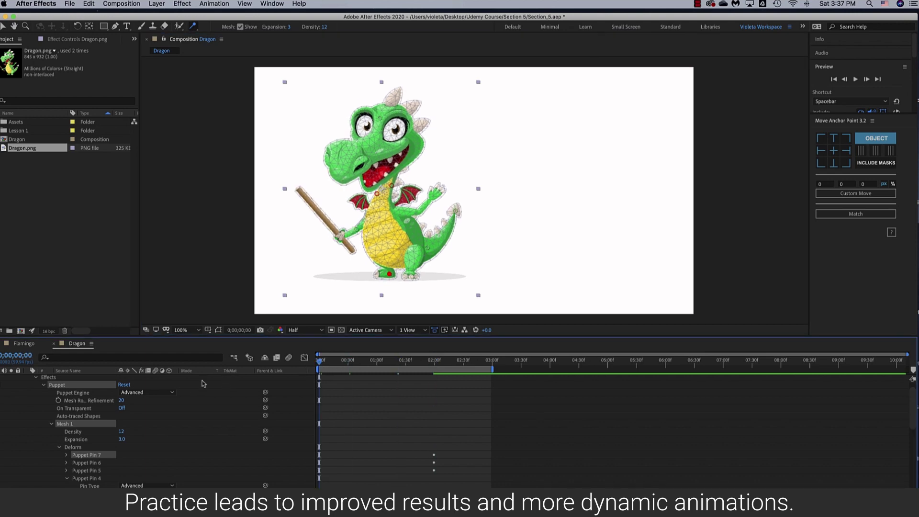
- In a maximized timeline, apply Easy Ease to all of the Dragon.png layer's puppet pin keyframes
{"action": "double_click", "coordinate": [81, 345]}
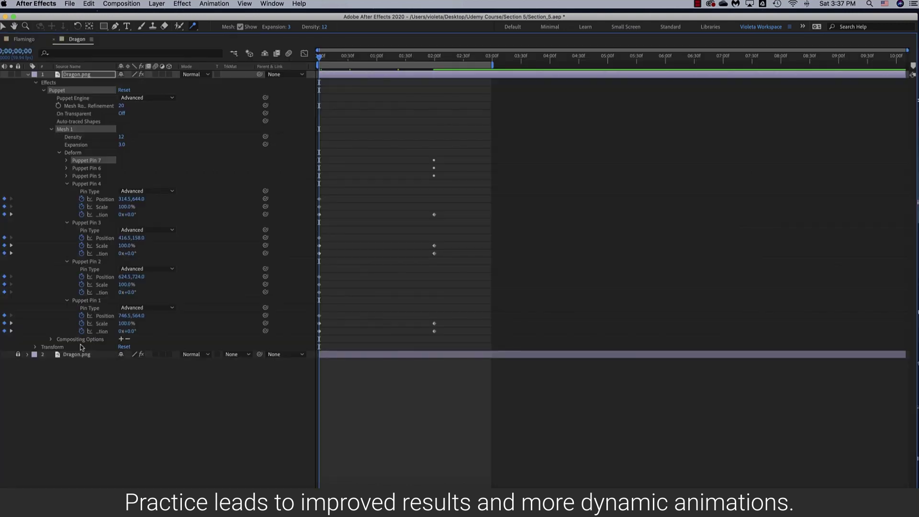
{"action": "left_click", "coordinate": [374, 76]}
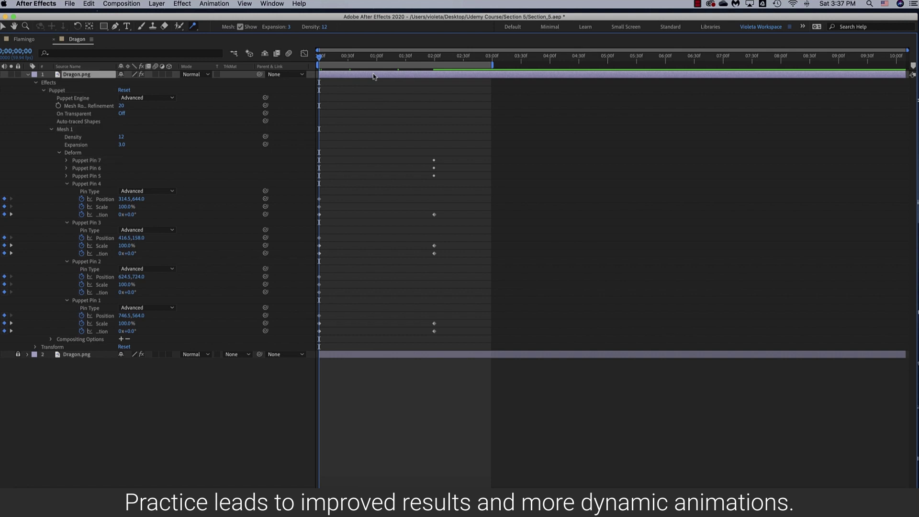
{"action": "key", "text": "u"}
{"action": "left_click_drag", "start_coordinate": [473, 105], "coordinate": [293, 237]}
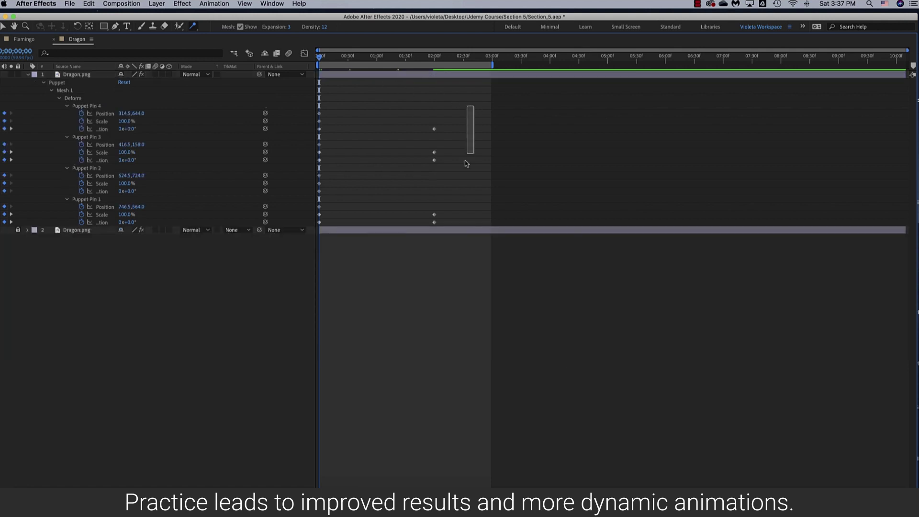
{"action": "right_click", "coordinate": [434, 223]}
{"action": "mouse_move", "coordinate": [490, 333]}
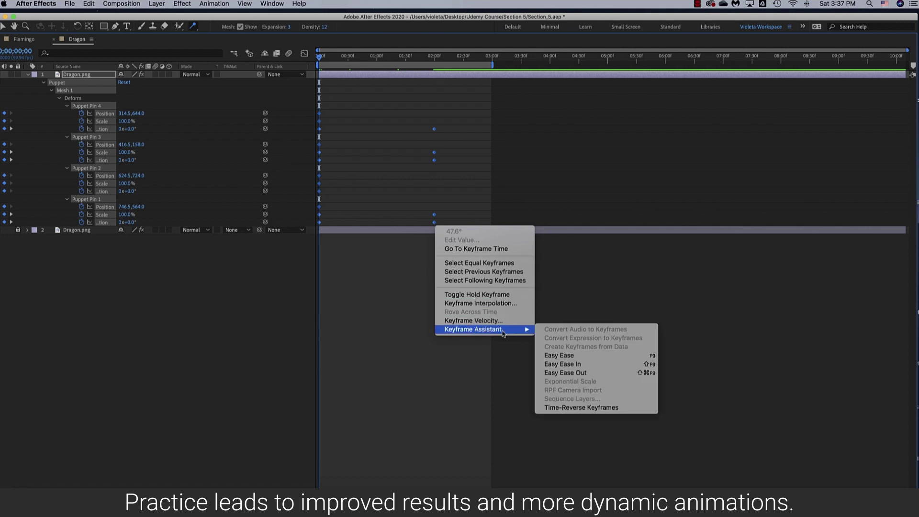
{"action": "left_click", "coordinate": [553, 355]}
- Steepen the keyframes' speed curves to 100% influence in the Graph Editor, then restore the layout
{"action": "left_click", "coordinate": [303, 54]}
{"action": "mouse_move", "coordinate": [477, 217]}
{"action": "left_mouse_down"}
{"action": "mouse_move", "coordinate": [376, 263]}
{"action": "mouse_move", "coordinate": [398, 247]}
{"action": "mouse_move", "coordinate": [375, 243]}
{"action": "left_mouse_up"}
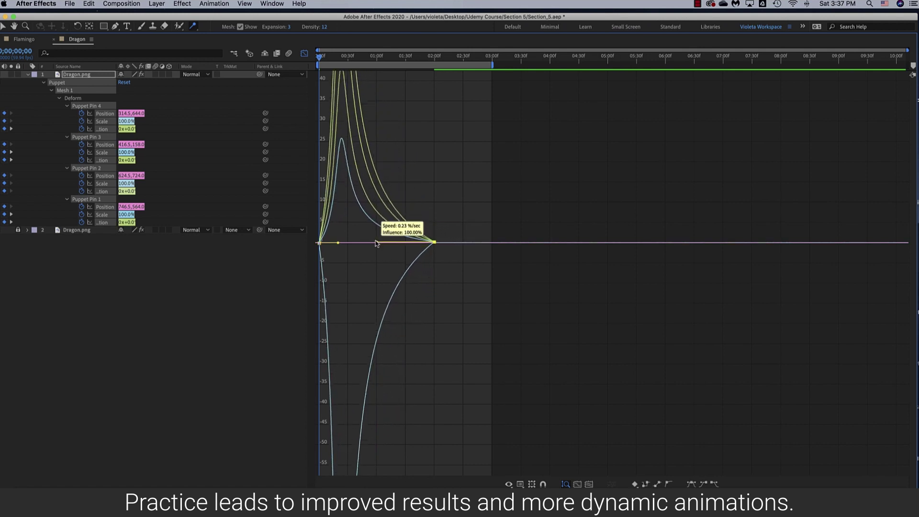
{"action": "left_click_drag", "start_coordinate": [376, 243], "coordinate": [377, 244]}
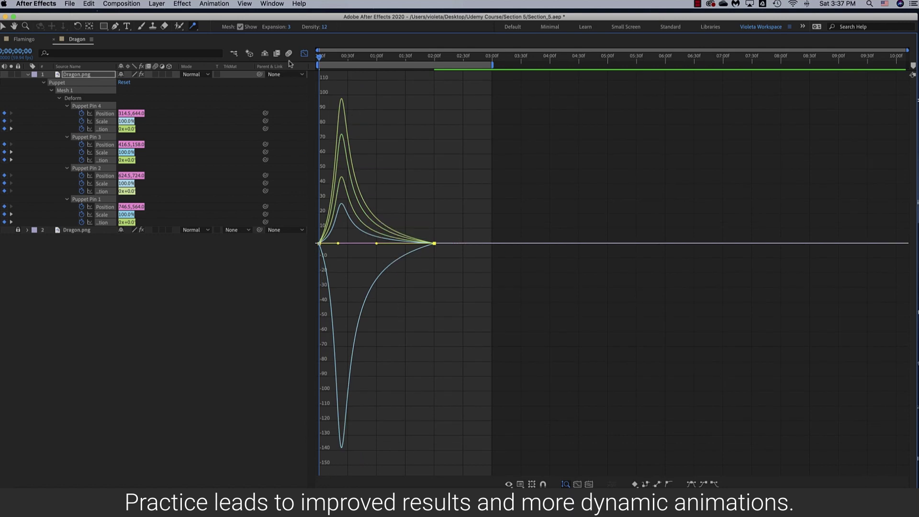
{"action": "left_click", "coordinate": [304, 53]}
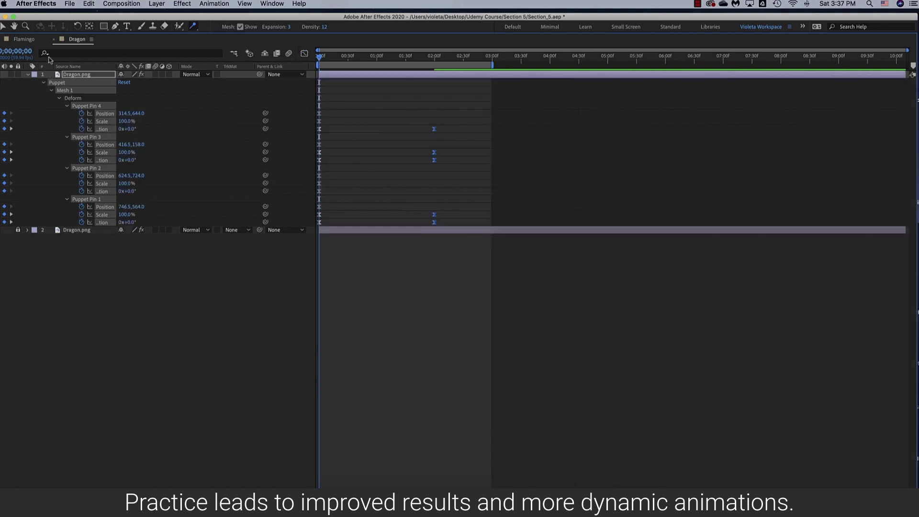
{"action": "double_click", "coordinate": [78, 40]}
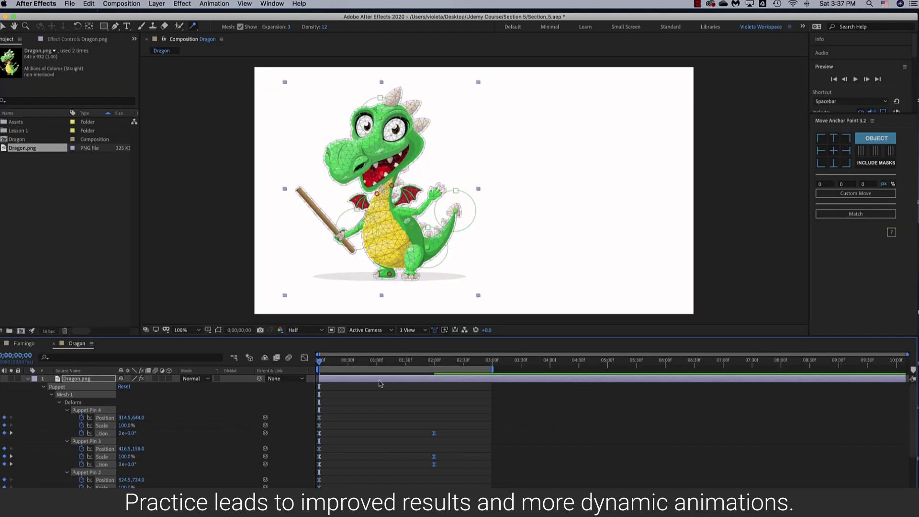
- Scrub the poses, collapse and deselect layer 1, then preview the eased dragon animation through
{"action": "mouse_move", "coordinate": [318, 362]}
{"action": "left_mouse_down"}
{"action": "mouse_move", "coordinate": [446, 381]}
{"action": "mouse_move", "coordinate": [315, 390]}
{"action": "left_mouse_up"}
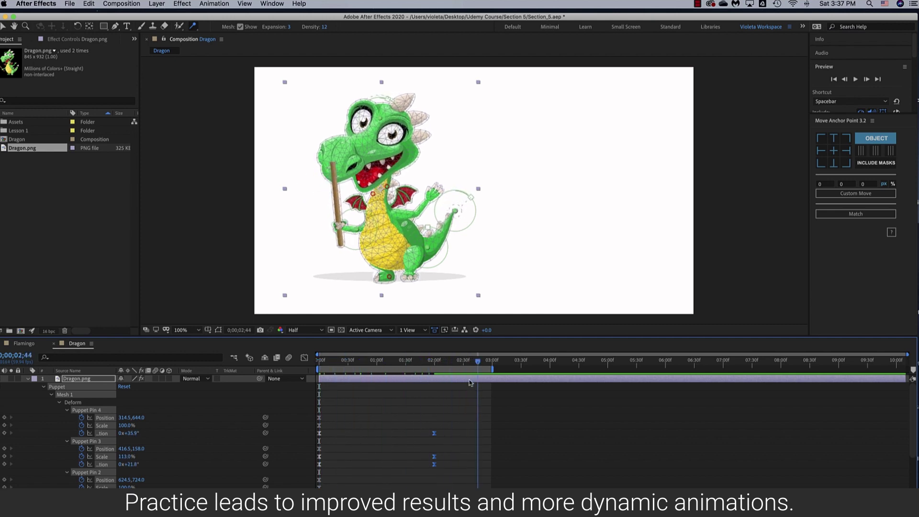
{"action": "left_click", "coordinate": [203, 293]}
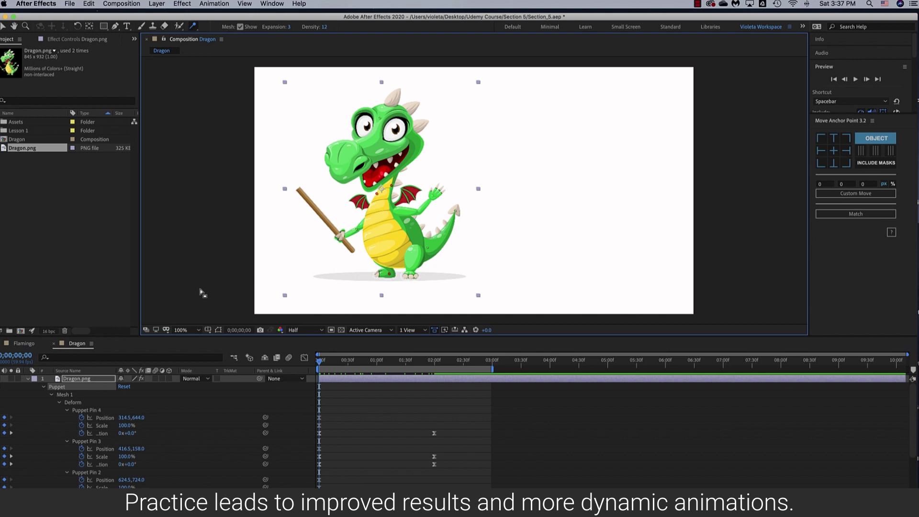
{"action": "left_click", "coordinate": [27, 380]}
{"action": "left_click", "coordinate": [105, 427]}
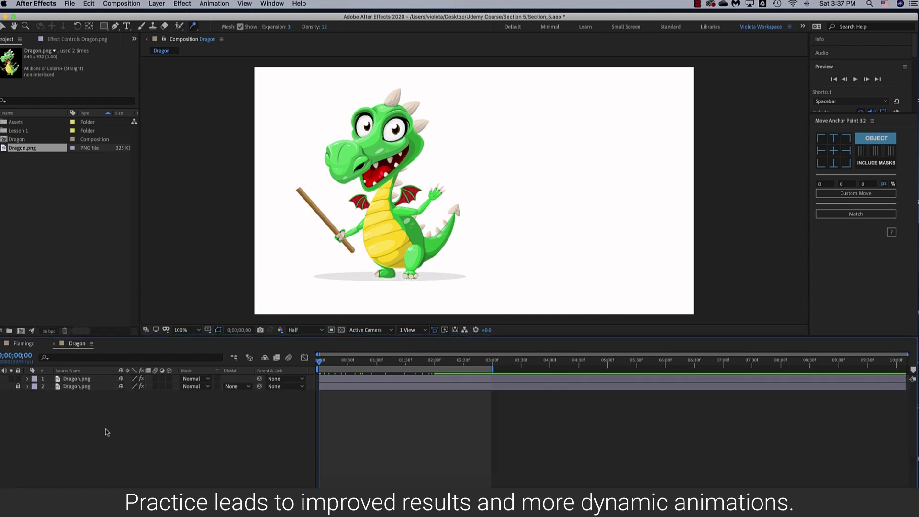
{"action": "key", "text": "space"}
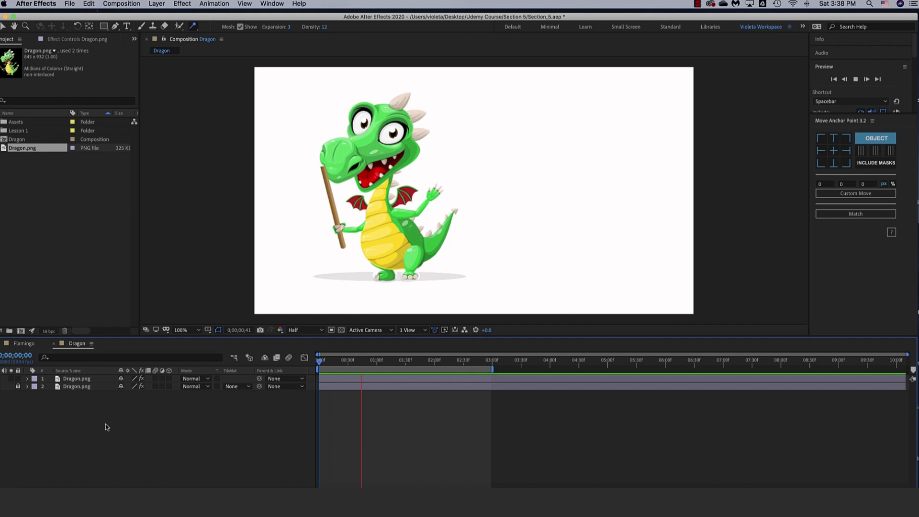
{"action": "key", "text": "space"}
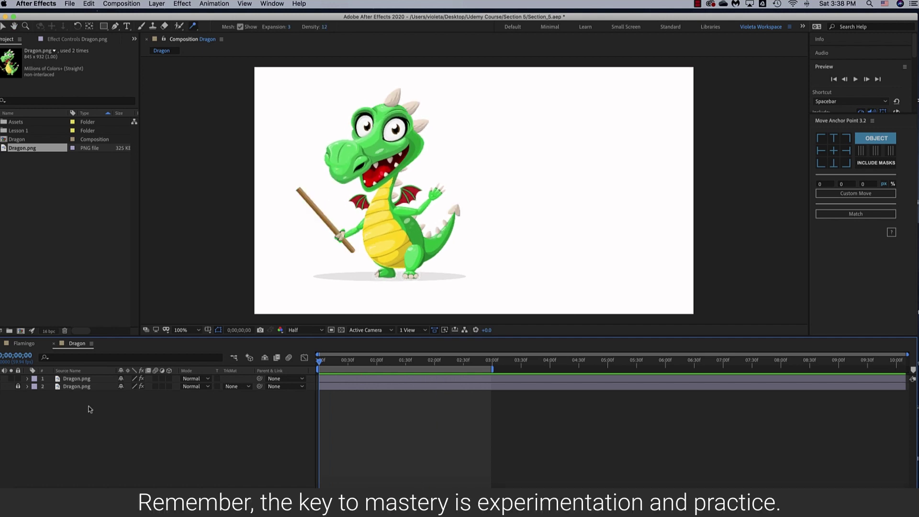
- Place a Puppet Overlap Pin on the dragon's stick with Extent 163
{"action": "left_click", "coordinate": [94, 382]}
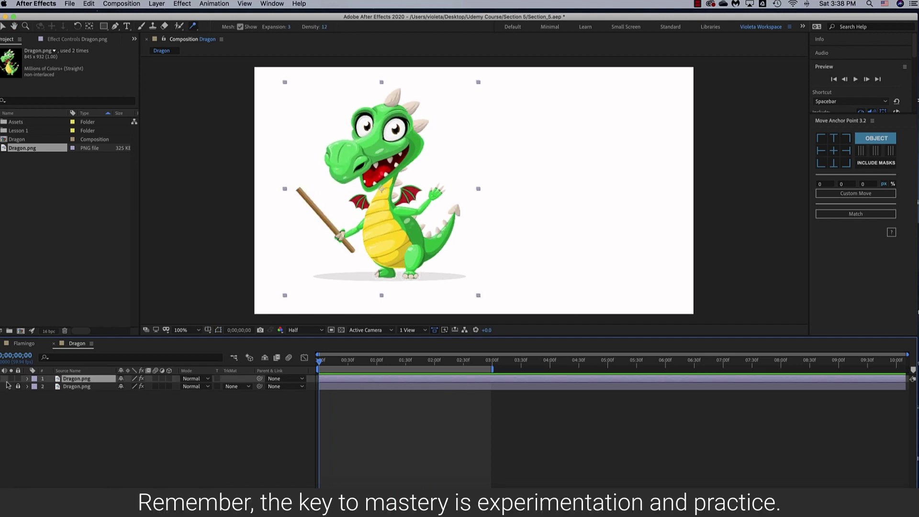
{"action": "left_click", "coordinate": [27, 379]}
{"action": "scroll", "coordinate": [39, 399], "scroll_direction": "down", "scroll_amount": 3}
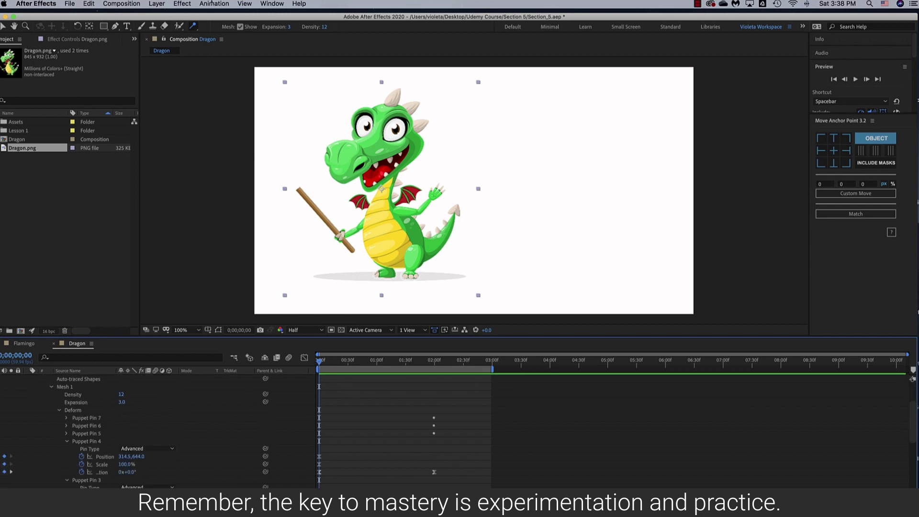
{"action": "left_click", "coordinate": [195, 30]}
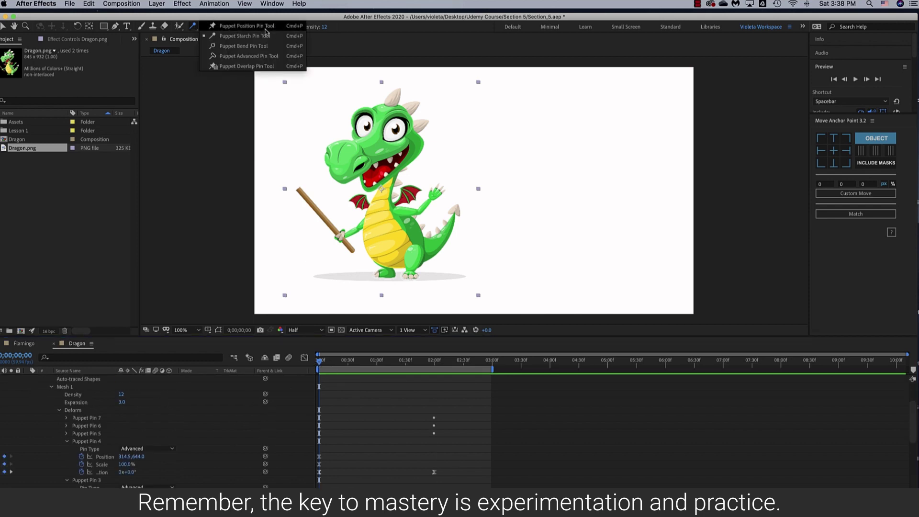
{"action": "left_click", "coordinate": [243, 66]}
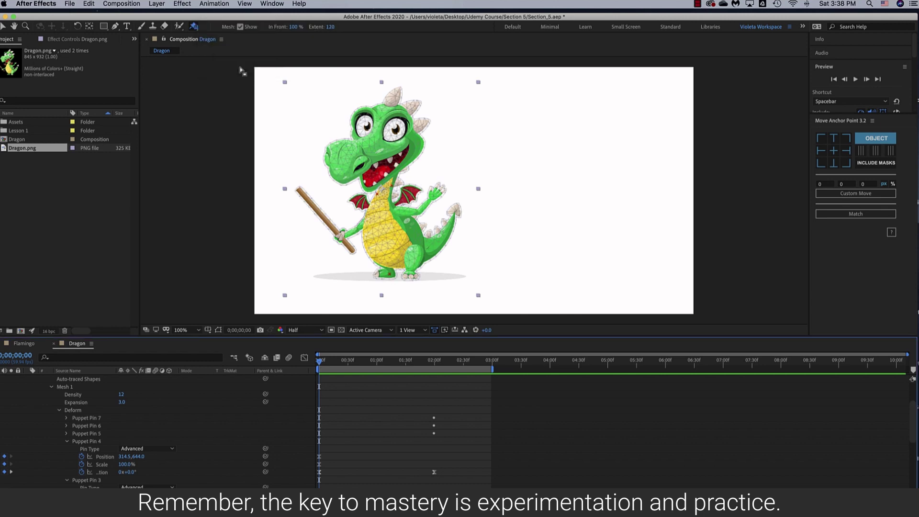
{"action": "left_click", "coordinate": [307, 198]}
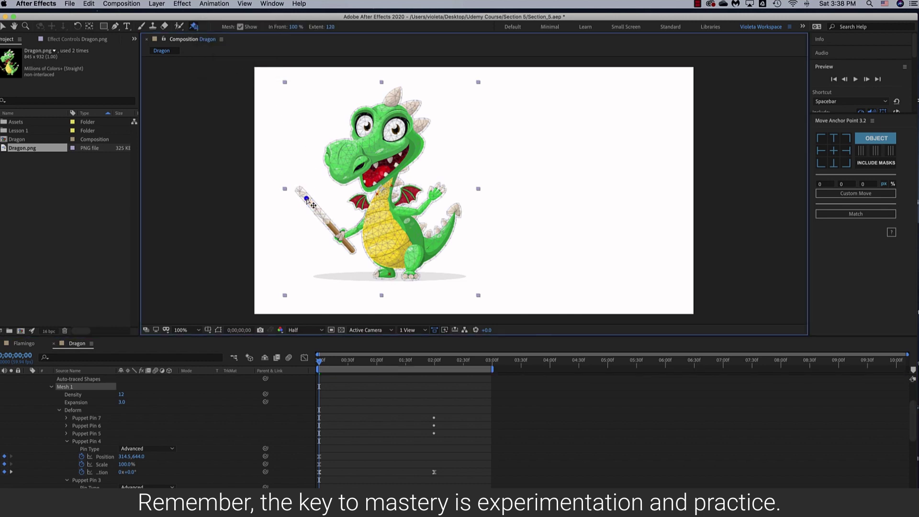
{"action": "left_click", "coordinate": [330, 28]}
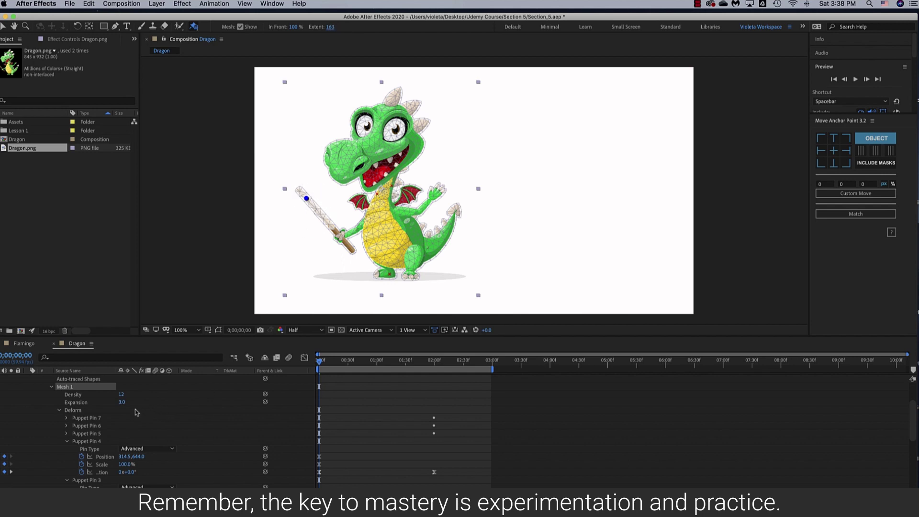
- At 0;00;02;01, set Overlap 1 In Front to -100%, then collapse layer 1
{"action": "scroll", "coordinate": [120, 417], "scroll_direction": "down", "scroll_amount": 3}
{"action": "scroll", "coordinate": [120, 418], "scroll_direction": "down", "scroll_amount": 2}
{"action": "left_click", "coordinate": [58, 463]}
{"action": "left_click", "coordinate": [67, 471]}
{"action": "scroll", "coordinate": [180, 440], "scroll_direction": "down", "scroll_amount": 2}
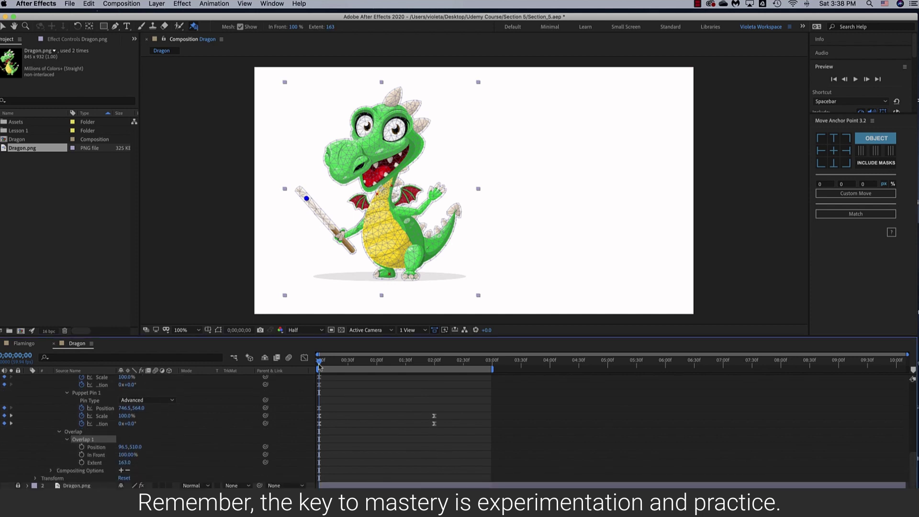
{"action": "left_click_drag", "start_coordinate": [319, 361], "coordinate": [435, 379]}
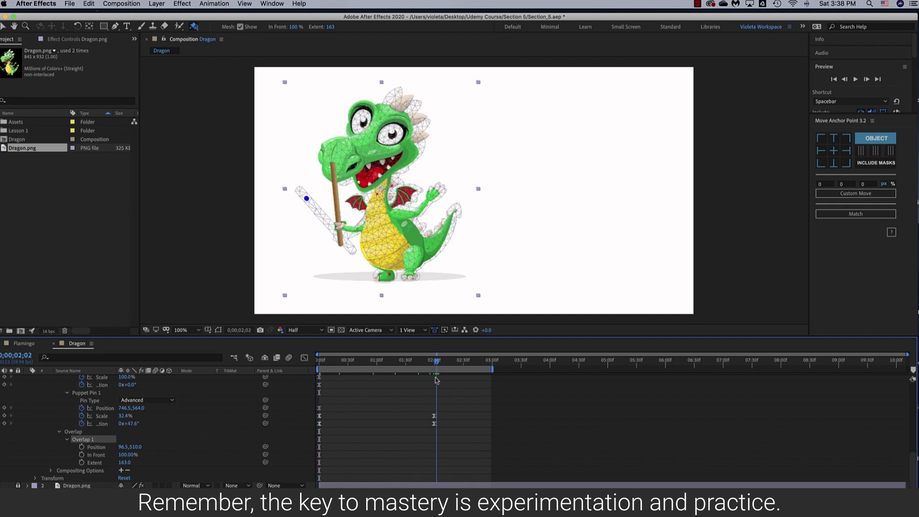
{"action": "left_click", "coordinate": [126, 454]}
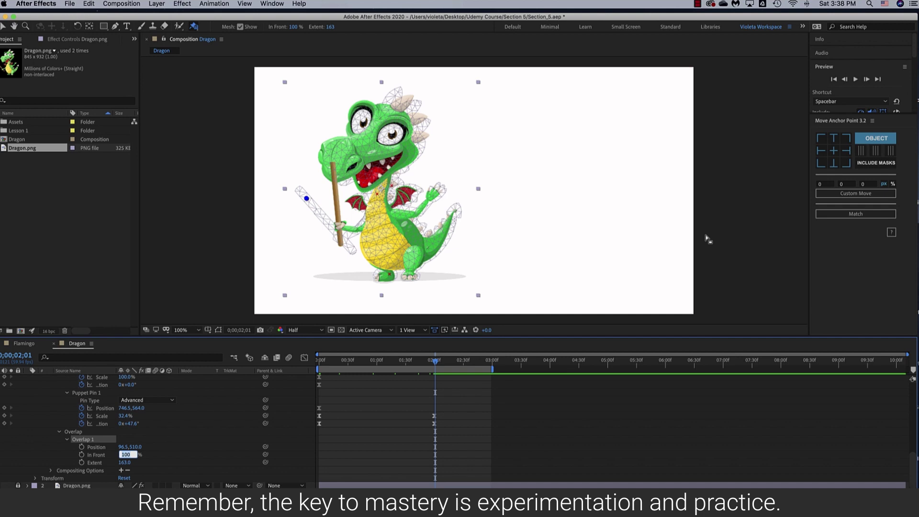
{"action": "type", "text": "-"}
{"action": "key", "text": "Return"}
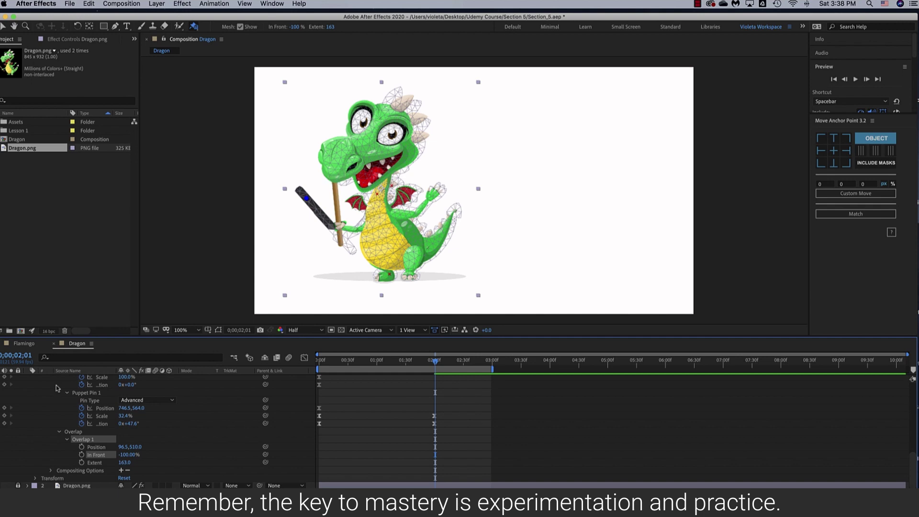
{"action": "scroll", "coordinate": [56, 388], "scroll_direction": "up", "scroll_amount": 10}
{"action": "left_click", "coordinate": [27, 381]}
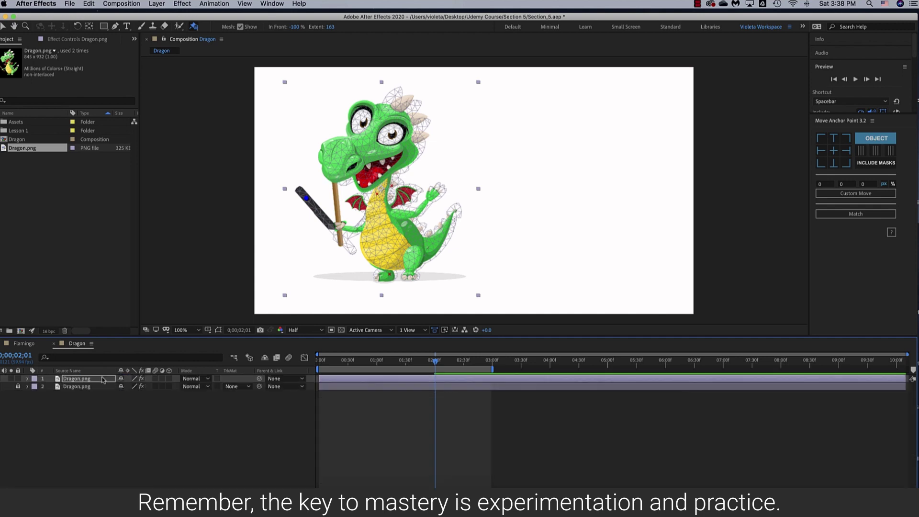
- Return to the Selection tool, deselect the dragon, and preview the animation with the overlap pin
{"action": "left_click", "coordinate": [3, 26]}
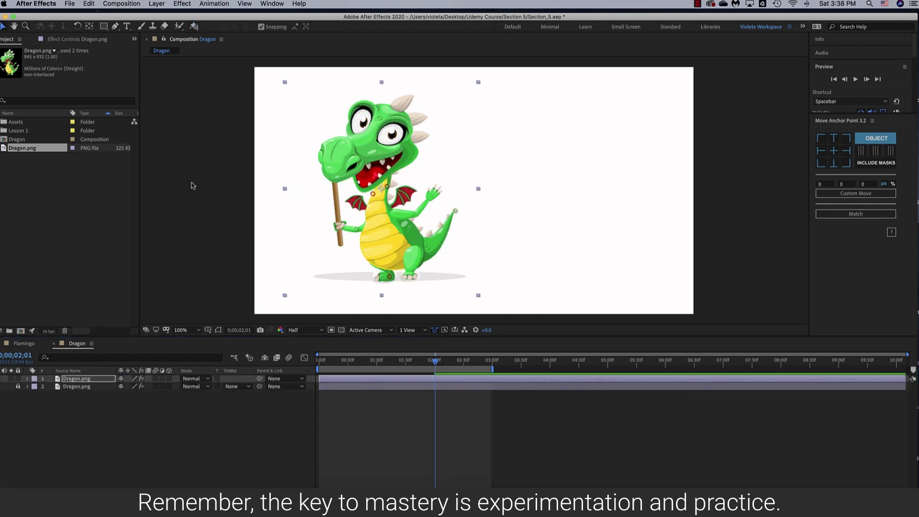
{"action": "left_click", "coordinate": [193, 196]}
{"action": "key", "text": "space"}
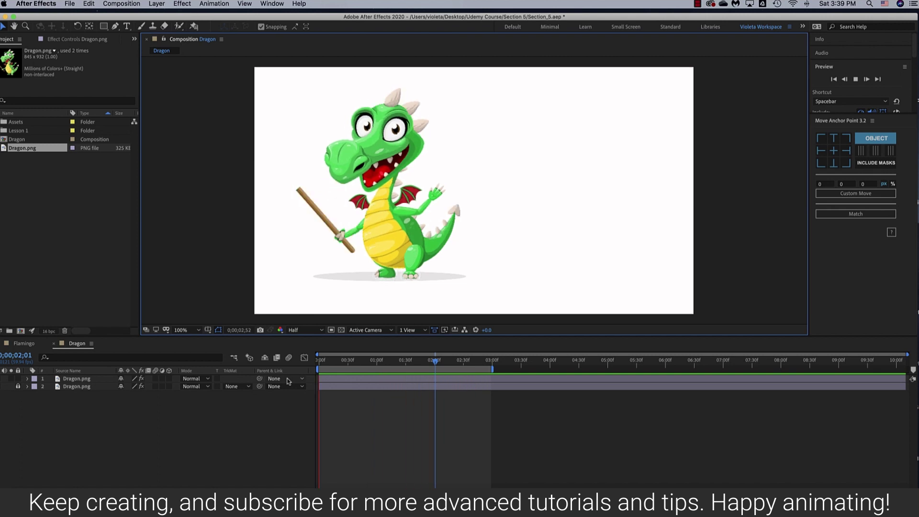
- Stop the preview, make the original layer-2 dragon visible, and play both dragons together
{"action": "key", "text": "space"}
{"action": "left_click", "coordinate": [27, 397]}
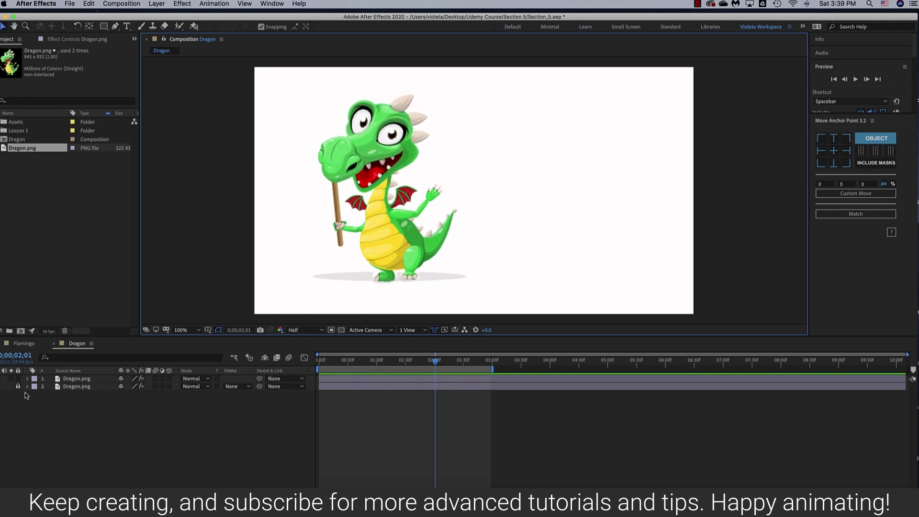
{"action": "left_click", "coordinate": [10, 387]}
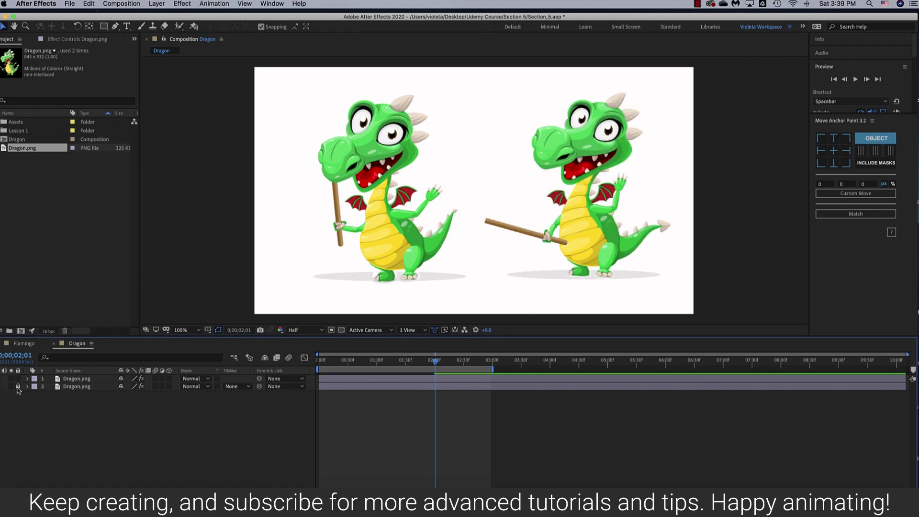
{"action": "key", "text": "space"}
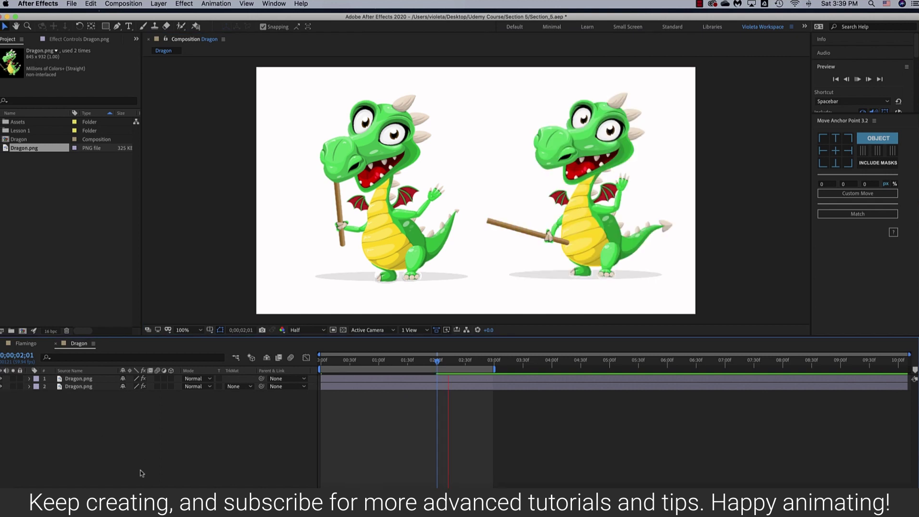